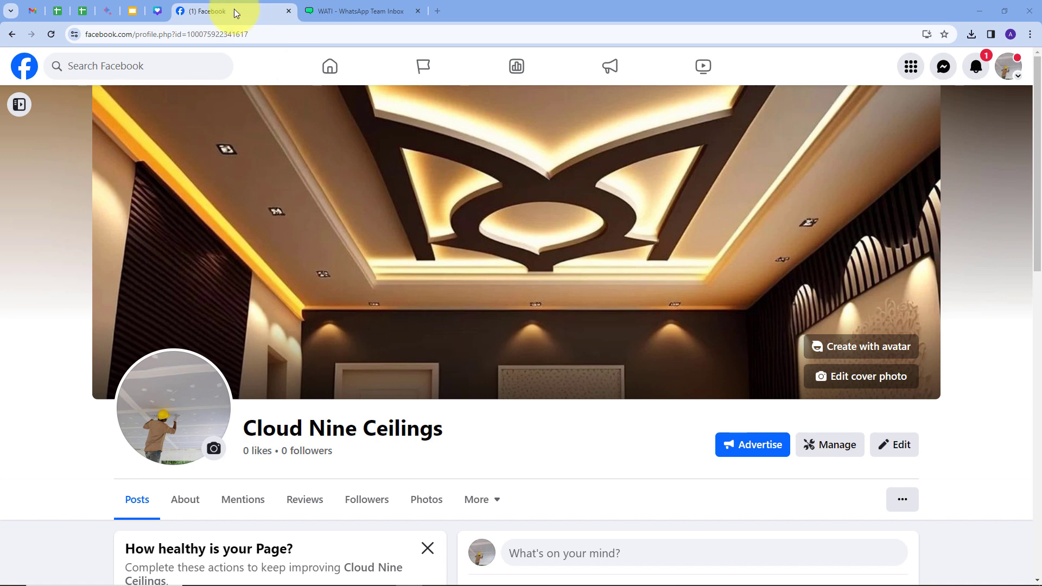
Review the Cloud Nine Ceilings Facebook page and the message template list in WATI.
{"action": "left_click", "coordinate": [336, 12]}
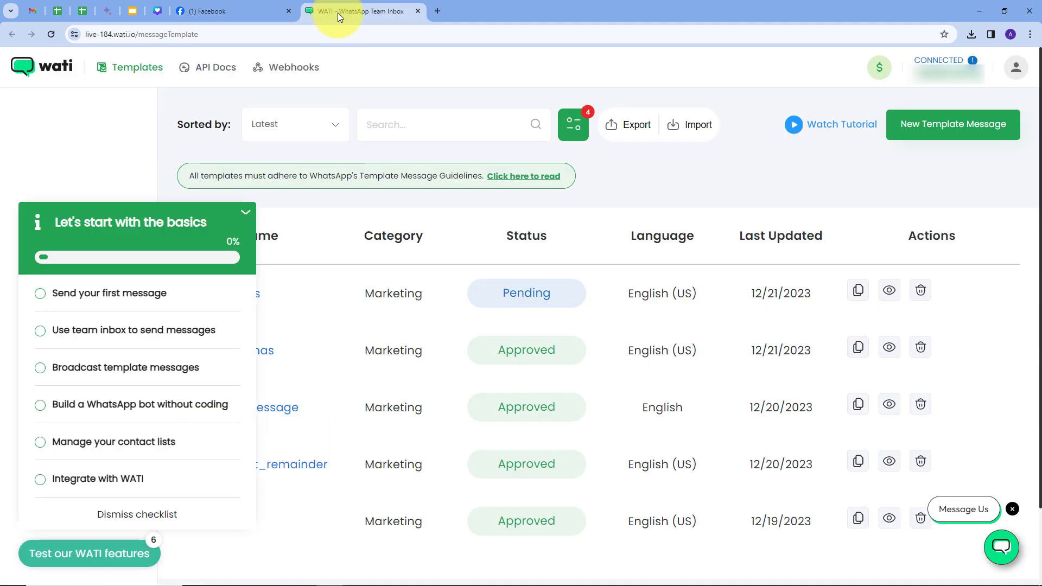
{"action": "left_click", "coordinate": [258, 15]}
{"action": "scroll", "coordinate": [280, 270], "scroll_direction": "down", "scroll_amount": 2}
{"action": "scroll", "coordinate": [280, 270], "scroll_direction": "down", "scroll_amount": 1}
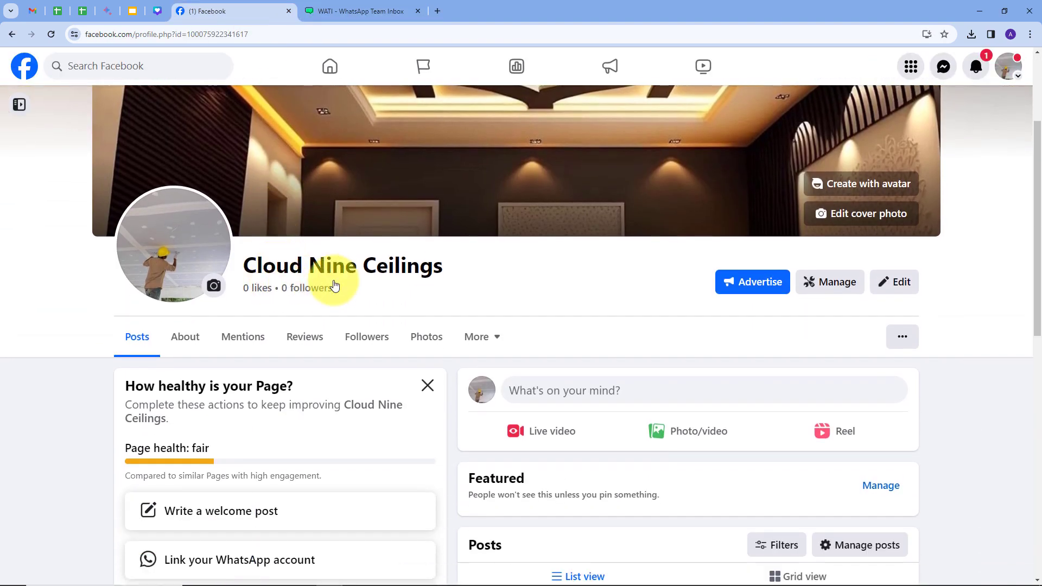
{"action": "left_click_drag", "start_coordinate": [442, 268], "coordinate": [274, 270]}
{"action": "left_click", "coordinate": [241, 279]}
{"action": "triple_click", "coordinate": [245, 272]}
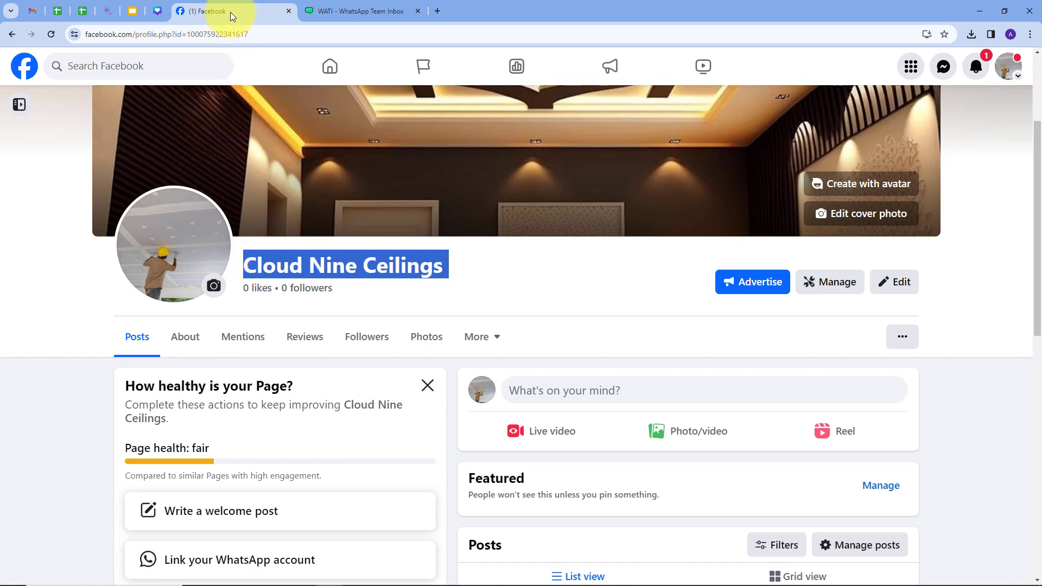
{"action": "left_click", "coordinate": [353, 11]}
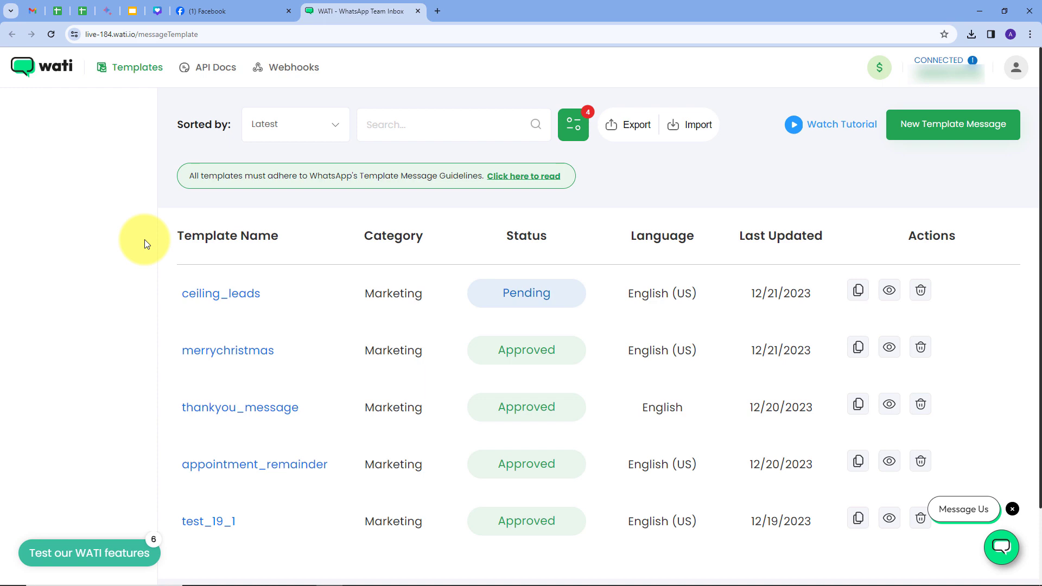
{"action": "left_click", "coordinate": [227, 10]}
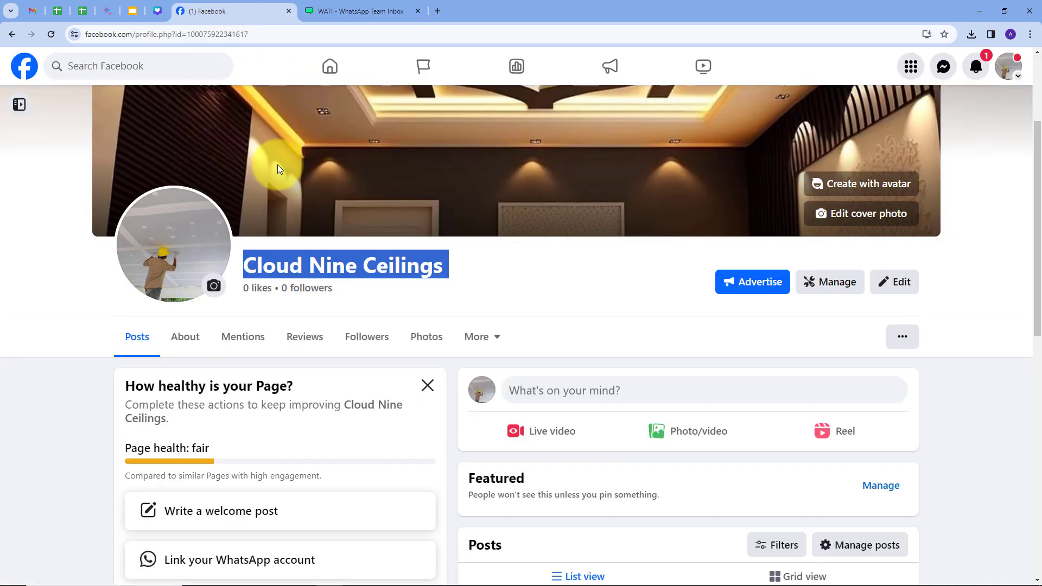
{"action": "left_click", "coordinate": [331, 13]}
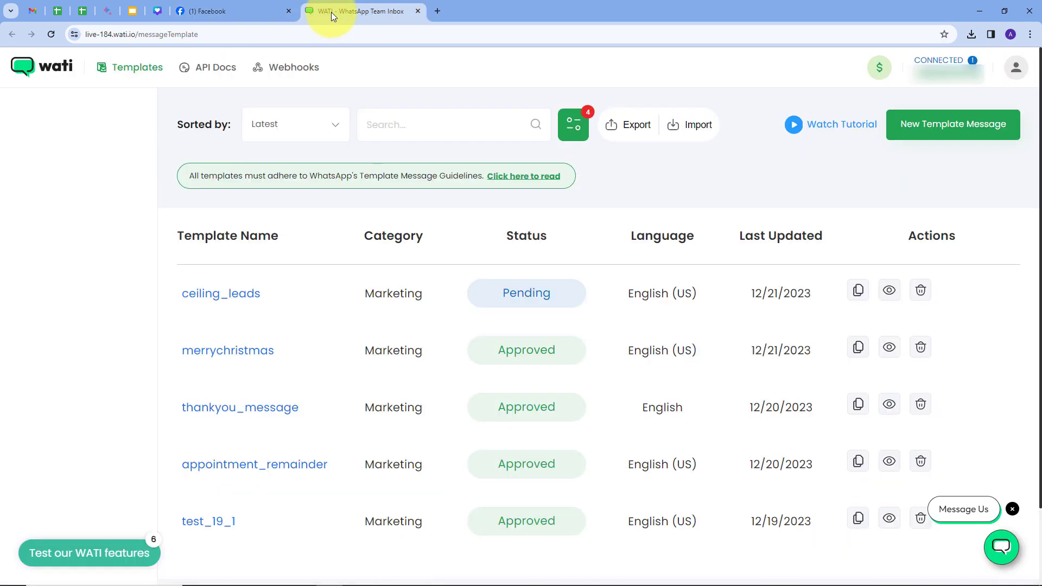
Open pabbly.com in a new browser tab, sign in as an existing user and access Pabbly Connect.
{"action": "left_click", "coordinate": [437, 11]}
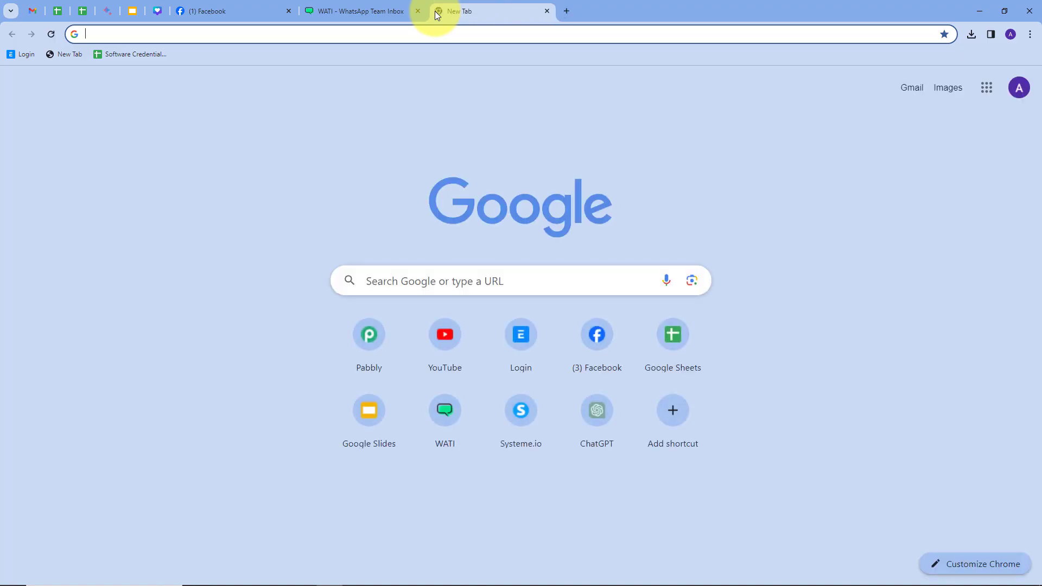
{"action": "type", "text": "pabbly.com"}
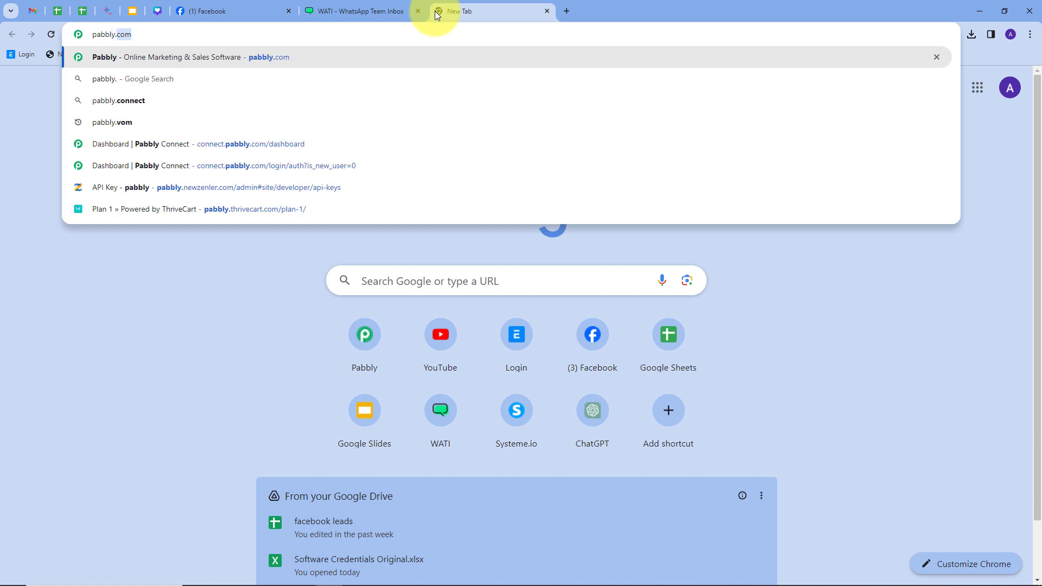
{"action": "key", "text": "Return"}
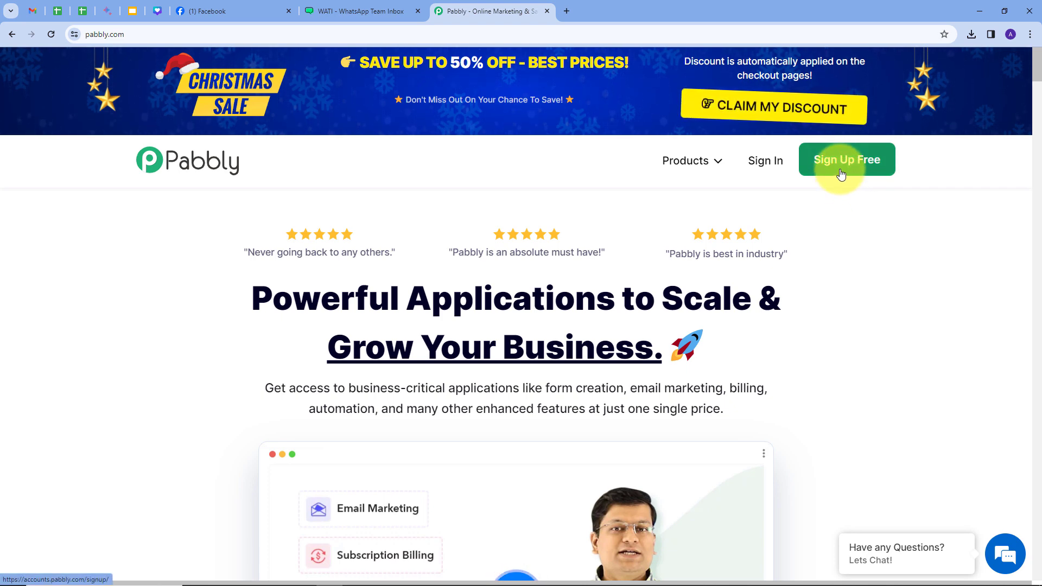
{"action": "left_click", "coordinate": [772, 168]}
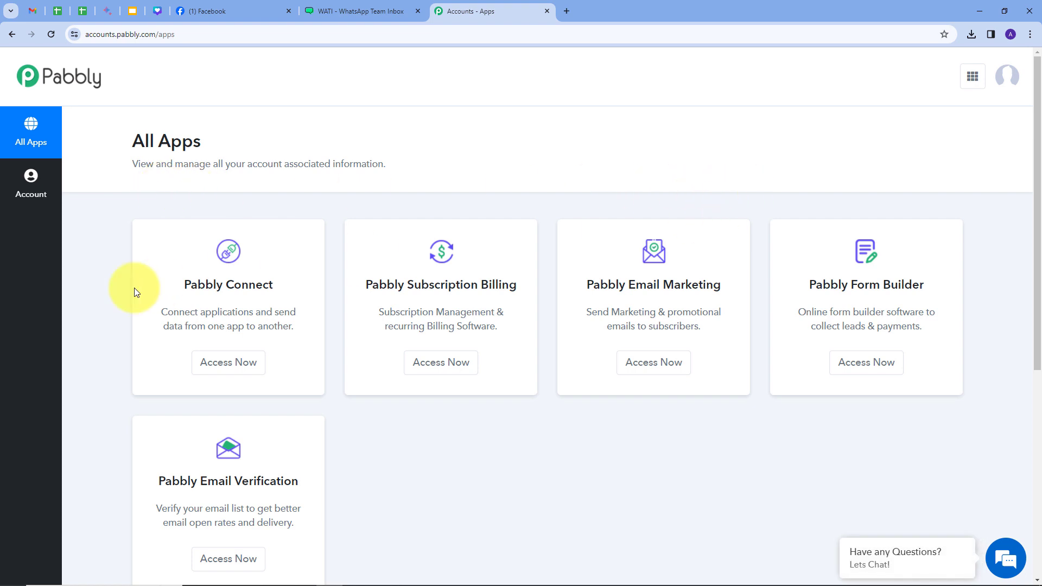
{"action": "scroll", "coordinate": [334, 428], "scroll_direction": "down", "scroll_amount": 1}
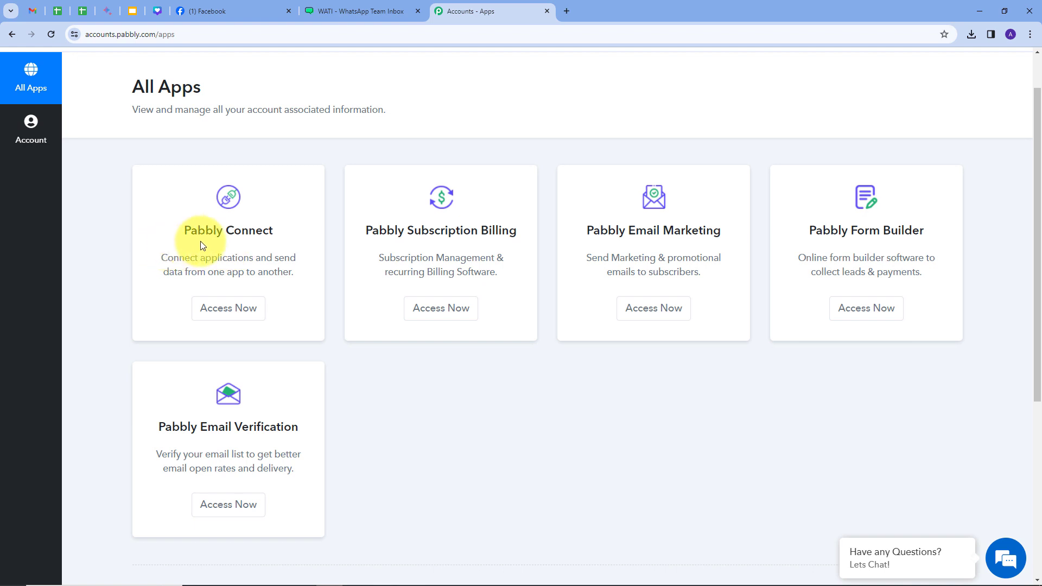
{"action": "left_click", "coordinate": [227, 314]}
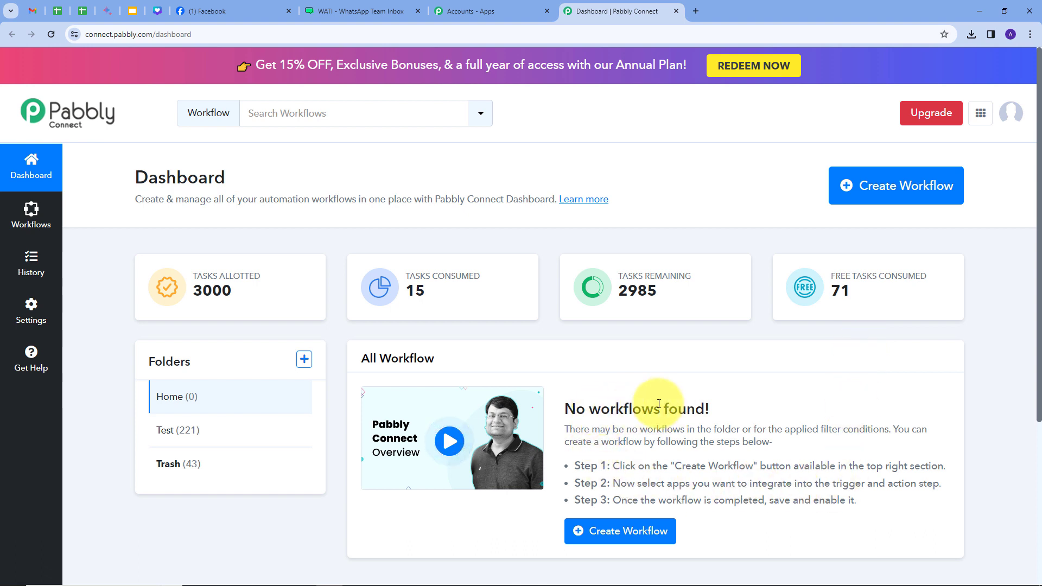
Create a workflow in the Home folder with the copied name beginning "Send Automated WhatsApp Message to False Ceiling Business".
{"action": "mouse_move", "coordinate": [171, 355]}
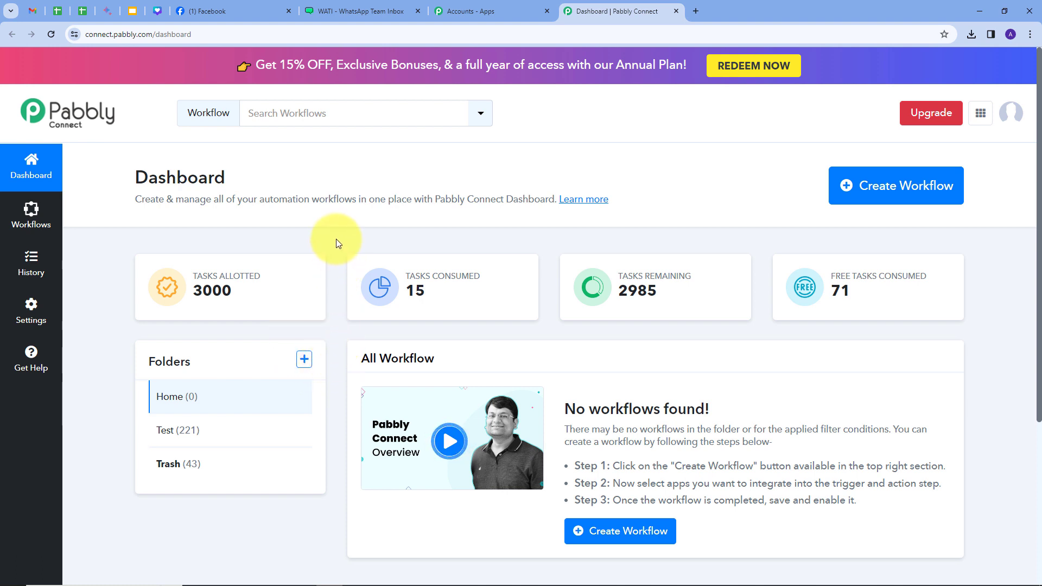
{"action": "left_click", "coordinate": [862, 196]}
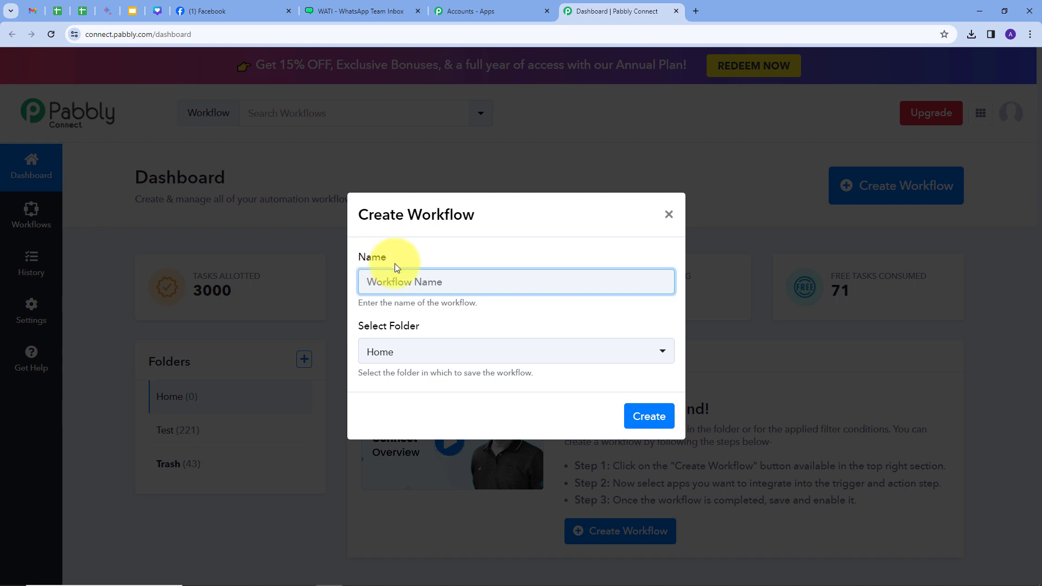
{"action": "key", "text": "ctrl+v"}
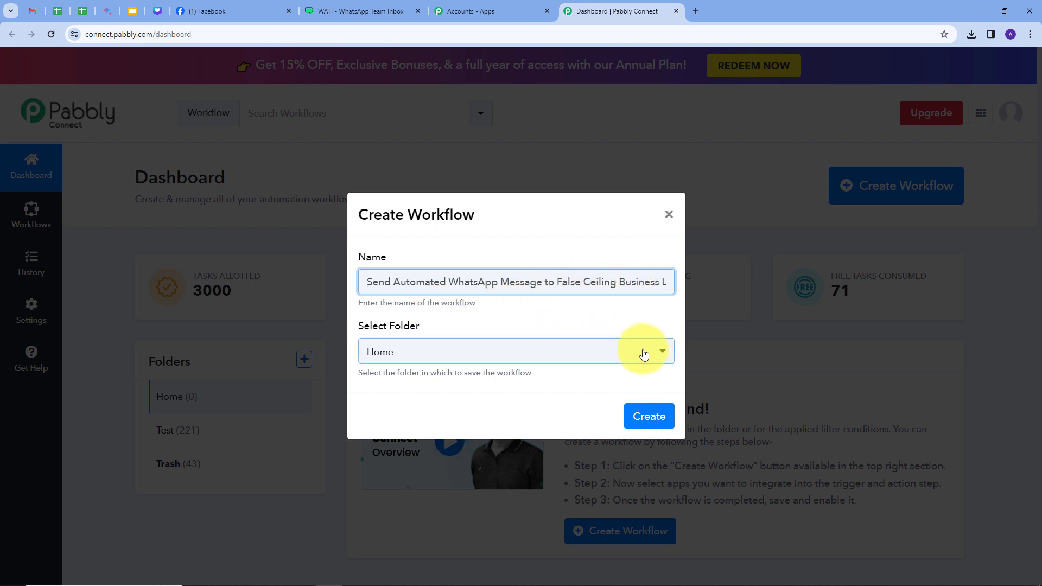
{"action": "left_click", "coordinate": [599, 356]}
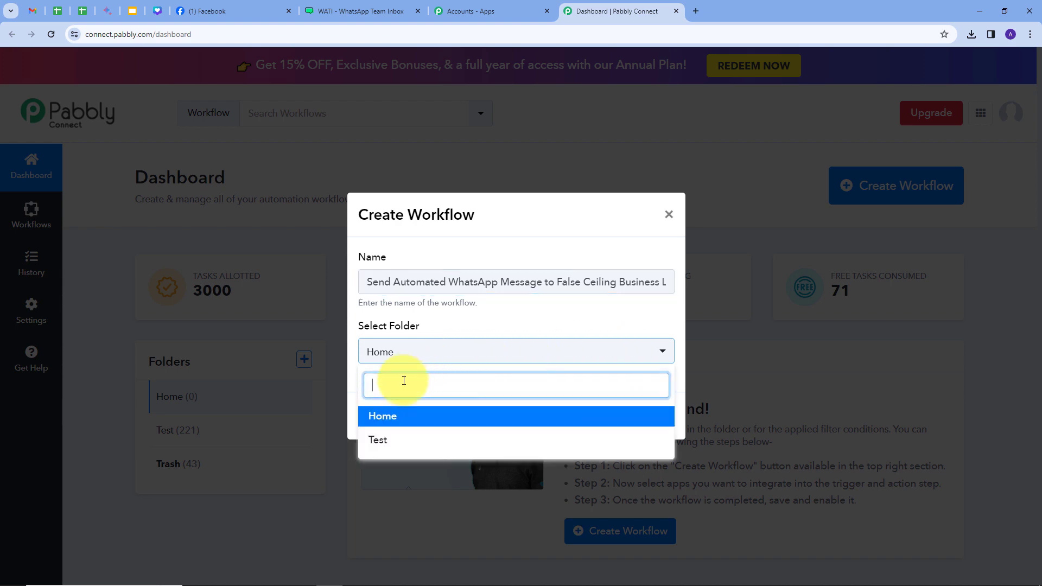
{"action": "left_click", "coordinate": [389, 418]}
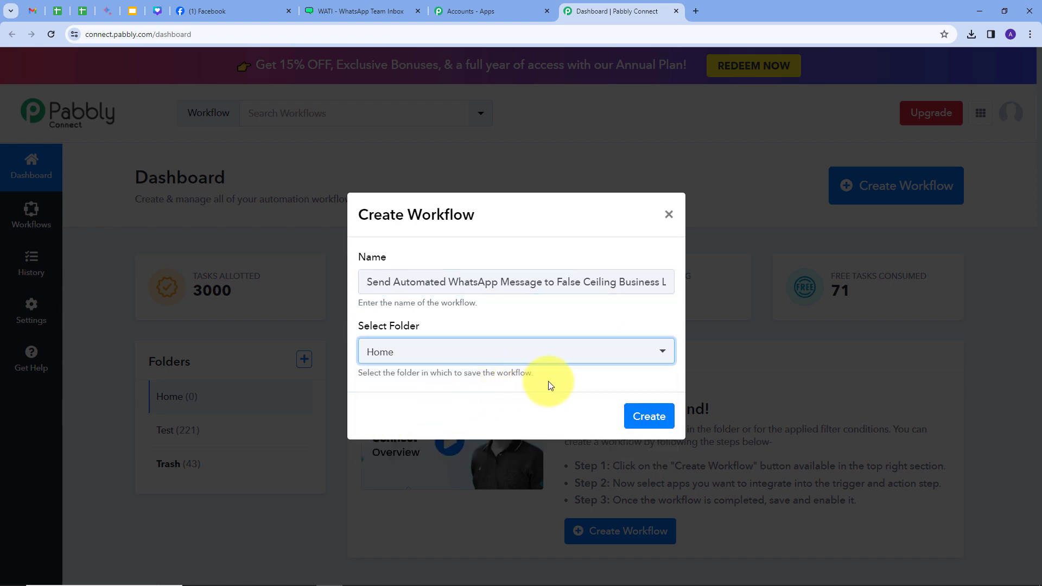
{"action": "left_click", "coordinate": [648, 415]}
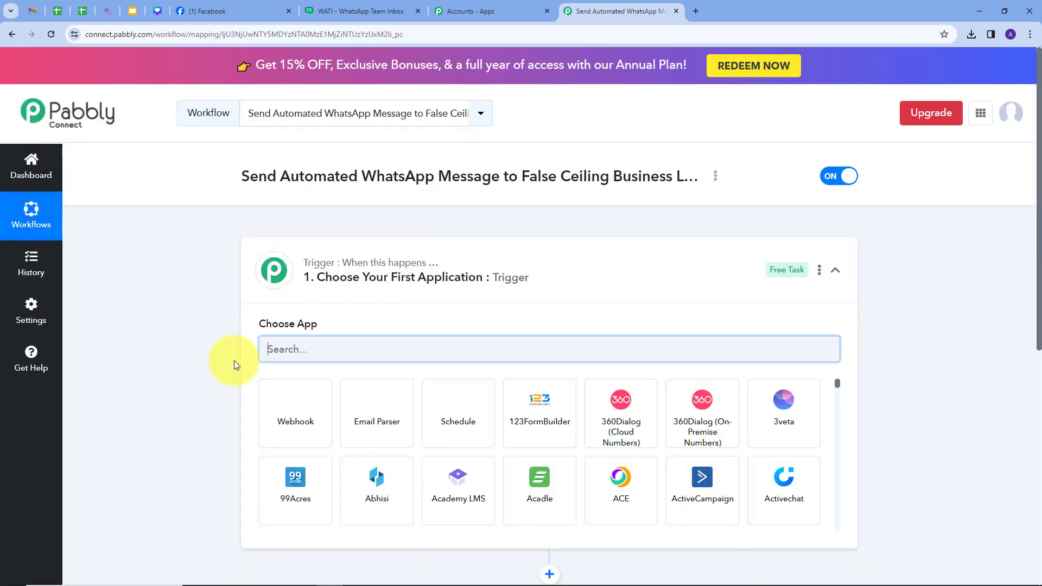
Set the workflow trigger to Facebook Lead Ads with the event New Lead (Instant).
{"action": "scroll", "coordinate": [184, 272], "scroll_direction": "down", "scroll_amount": 2}
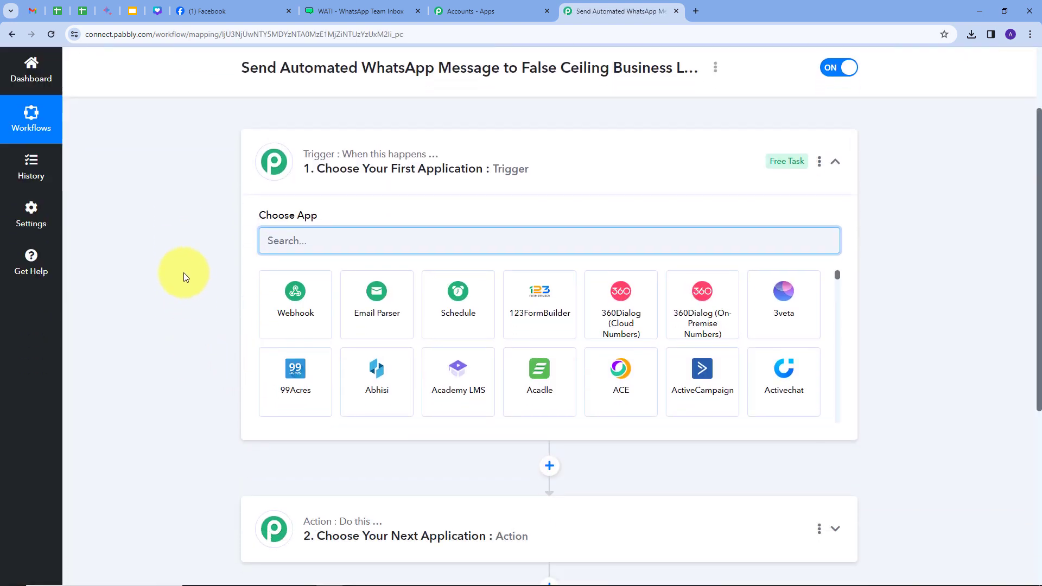
{"action": "scroll", "coordinate": [183, 272], "scroll_direction": "down", "scroll_amount": 1}
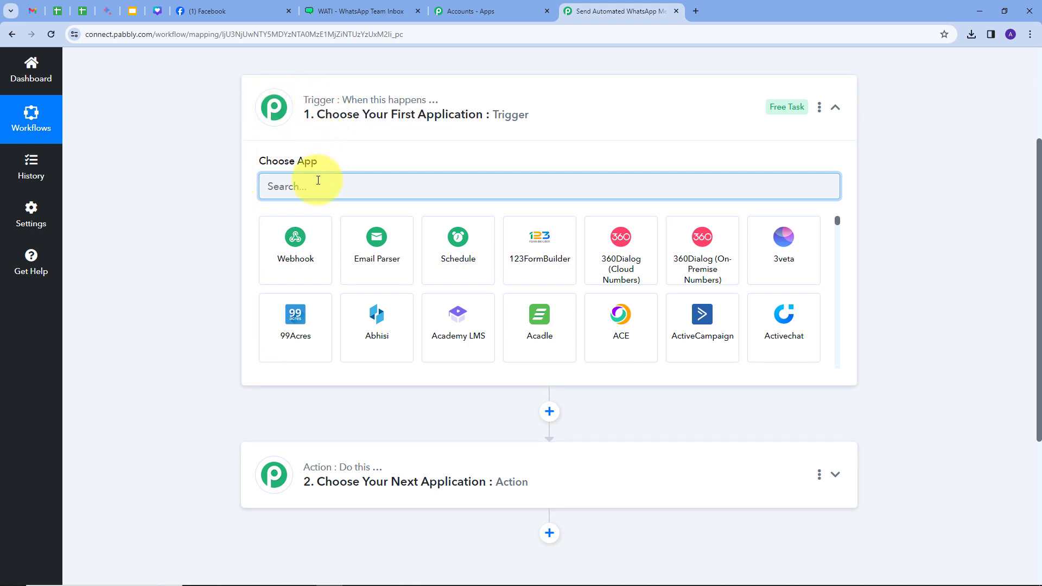
{"action": "type", "text": "faceboo"}
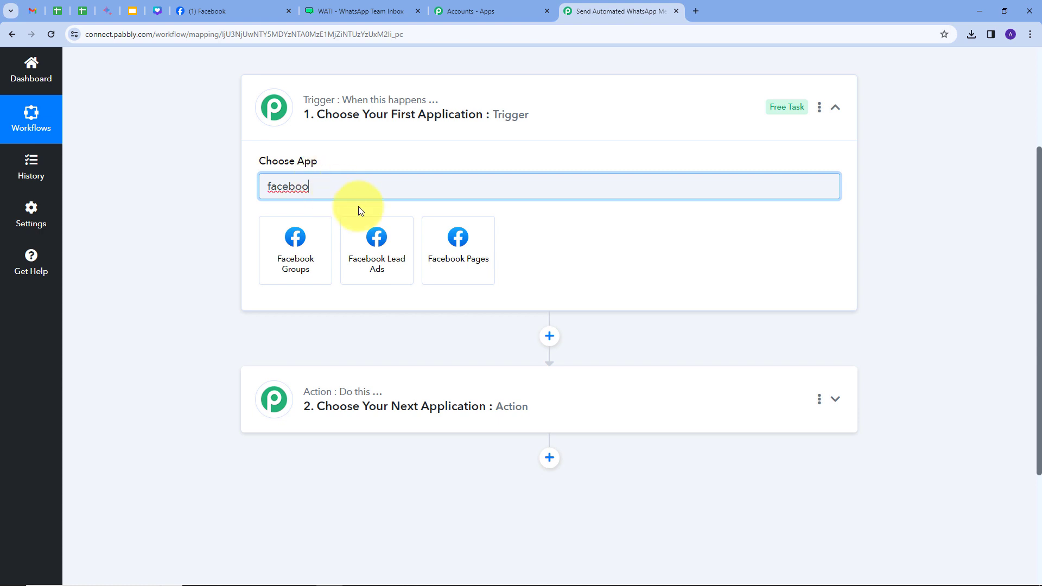
{"action": "left_click", "coordinate": [375, 256]}
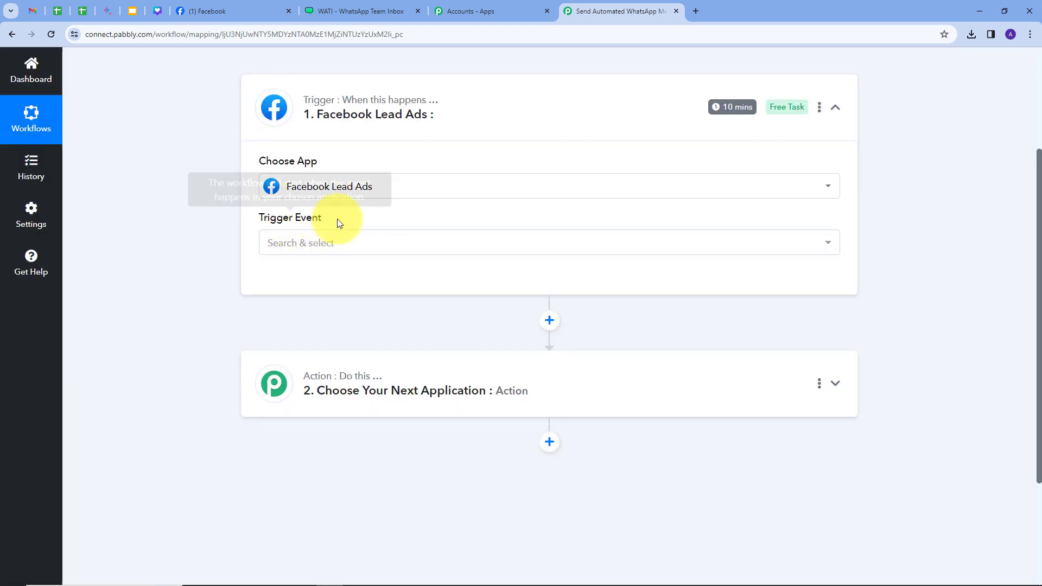
{"action": "left_click", "coordinate": [477, 241]}
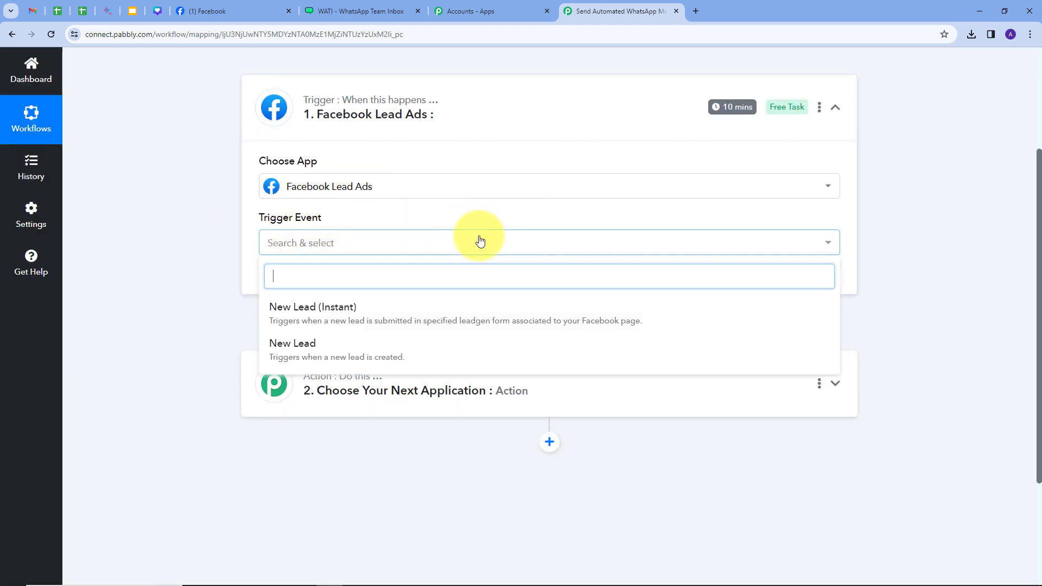
{"action": "left_click", "coordinate": [343, 319]}
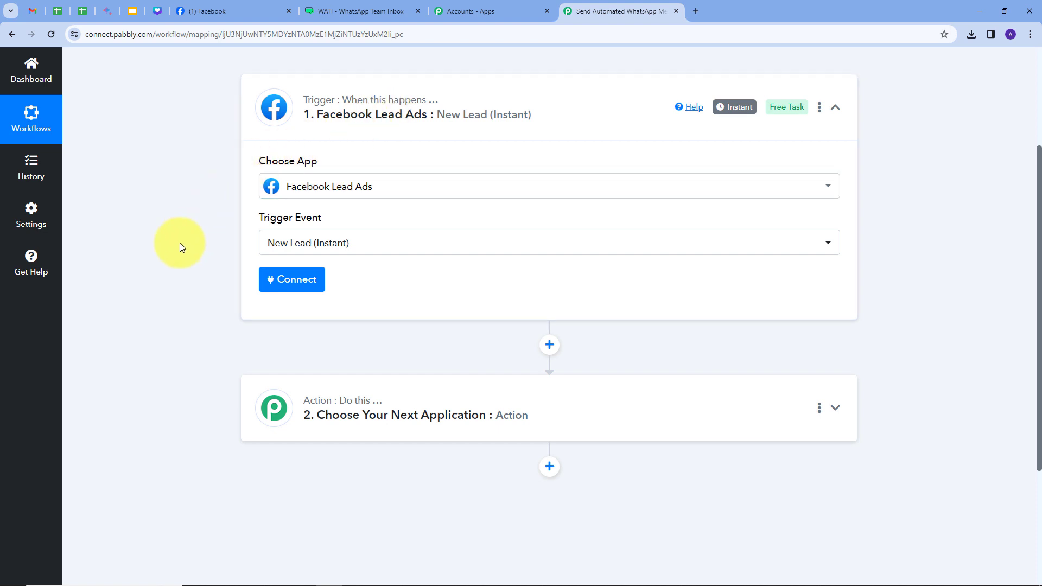
Add a new Facebook Lead Ads connection for the trigger and authorize it through the Facebook account.
{"action": "left_click", "coordinate": [284, 286]}
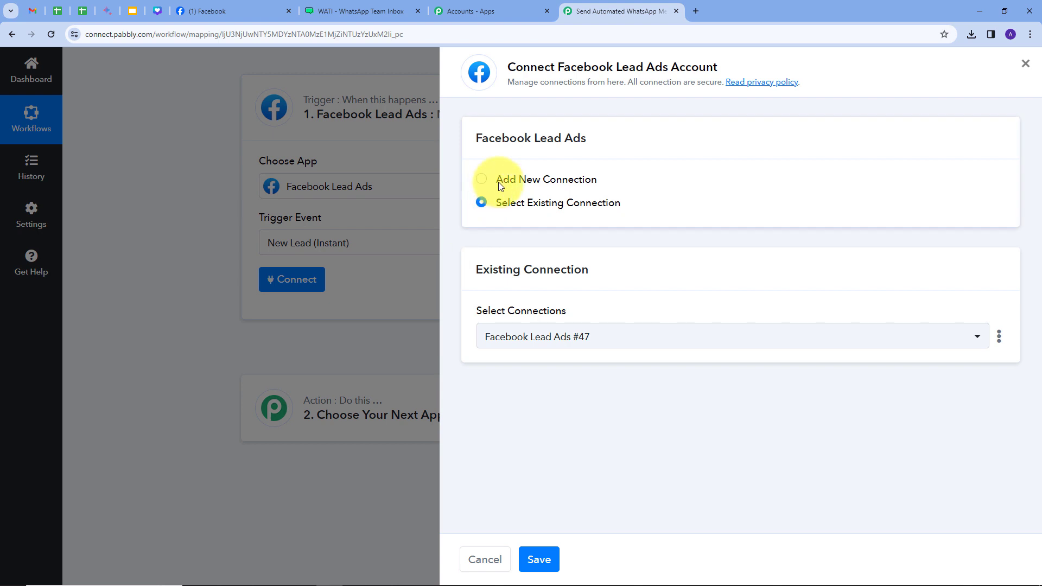
{"action": "left_click", "coordinate": [504, 184]}
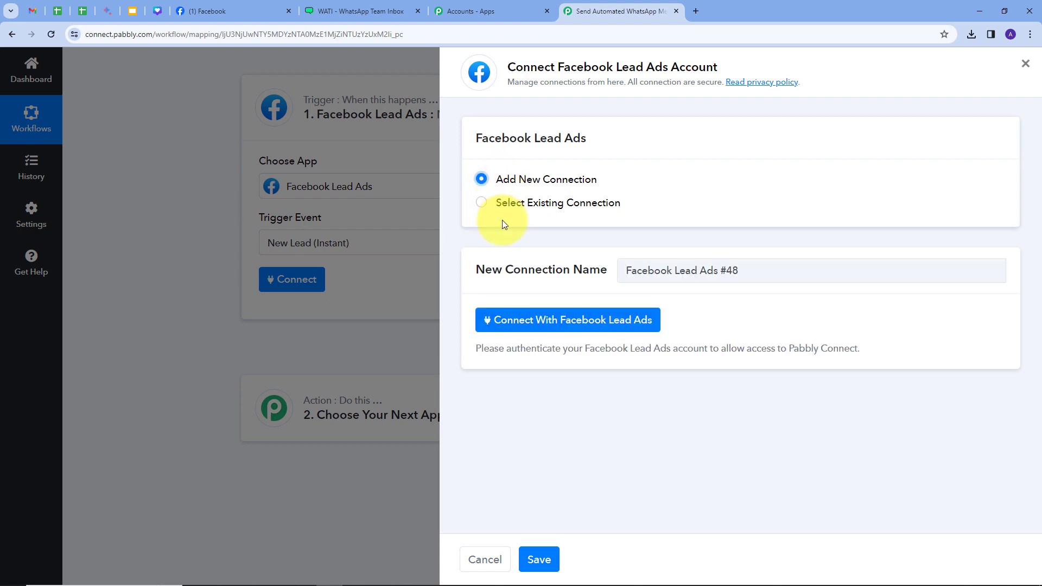
{"action": "left_click", "coordinate": [561, 321]}
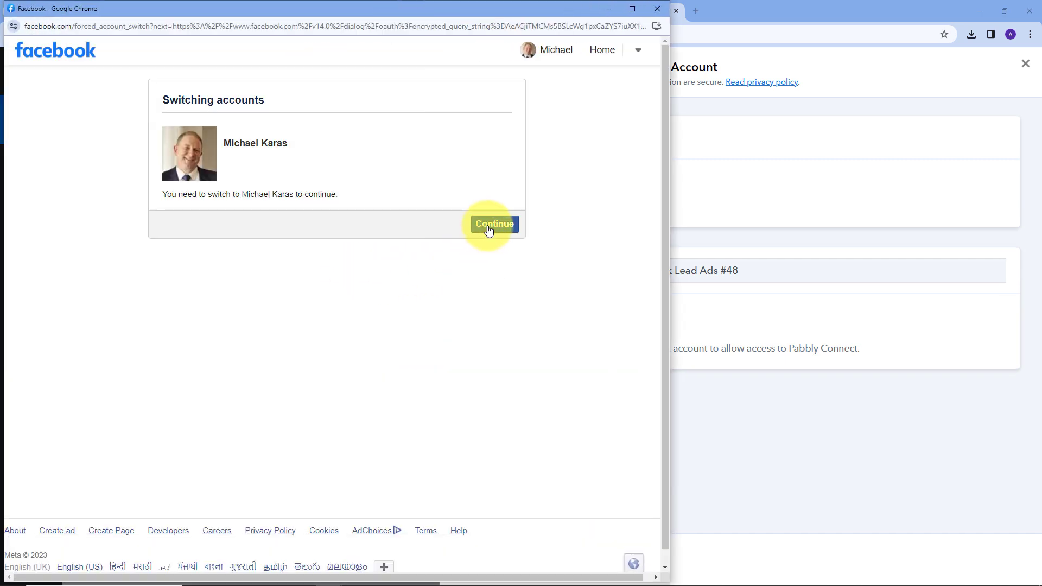
{"action": "left_click", "coordinate": [488, 229]}
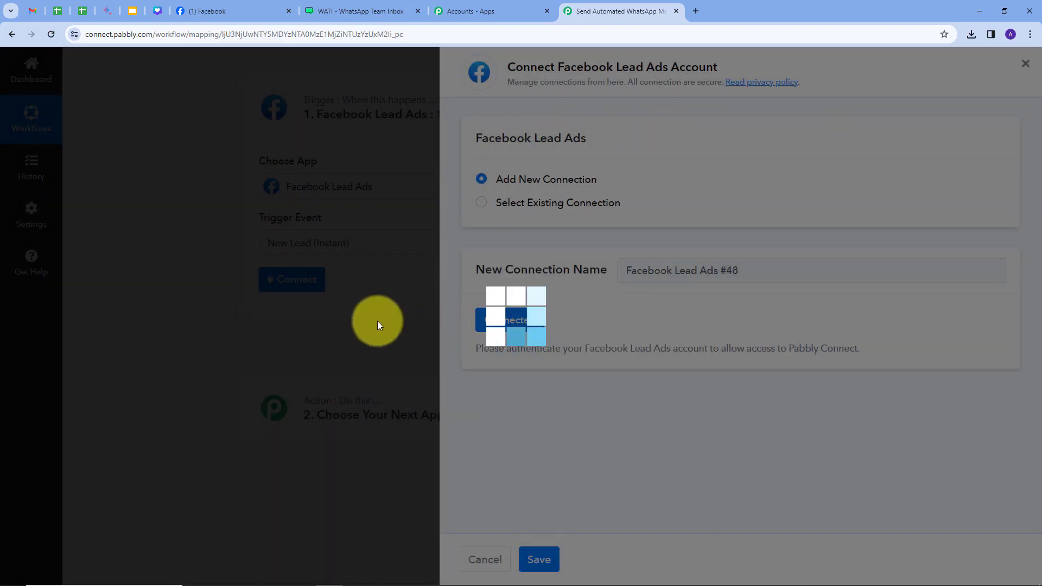
{"action": "scroll", "coordinate": [492, 284], "scroll_direction": "down", "scroll_amount": 1}
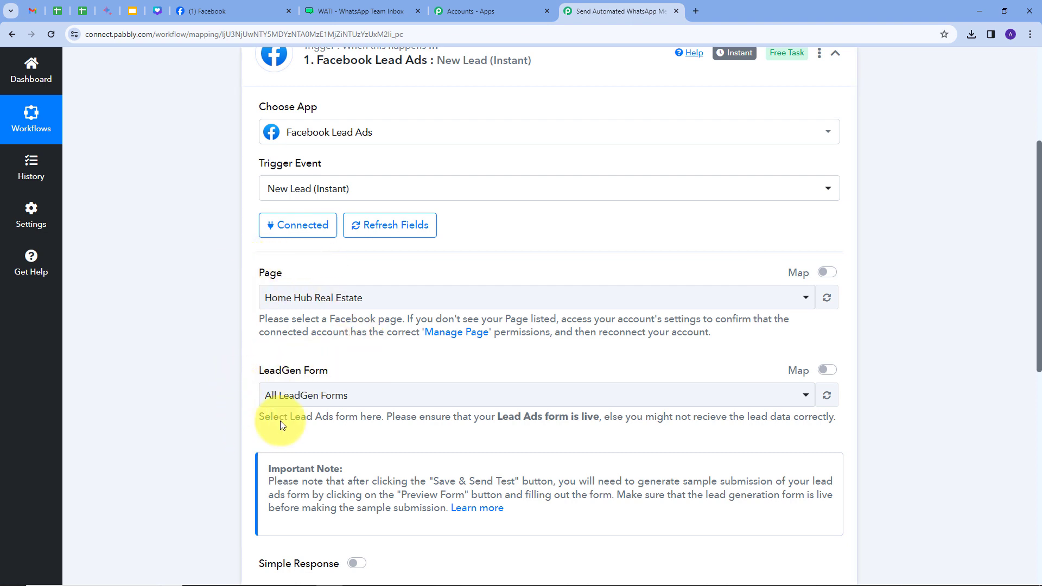
Switch to the Cloud Nine Ceilings Facebook page and open its Instant Forms in Meta Business Suite.
{"action": "left_click", "coordinate": [205, 11]}
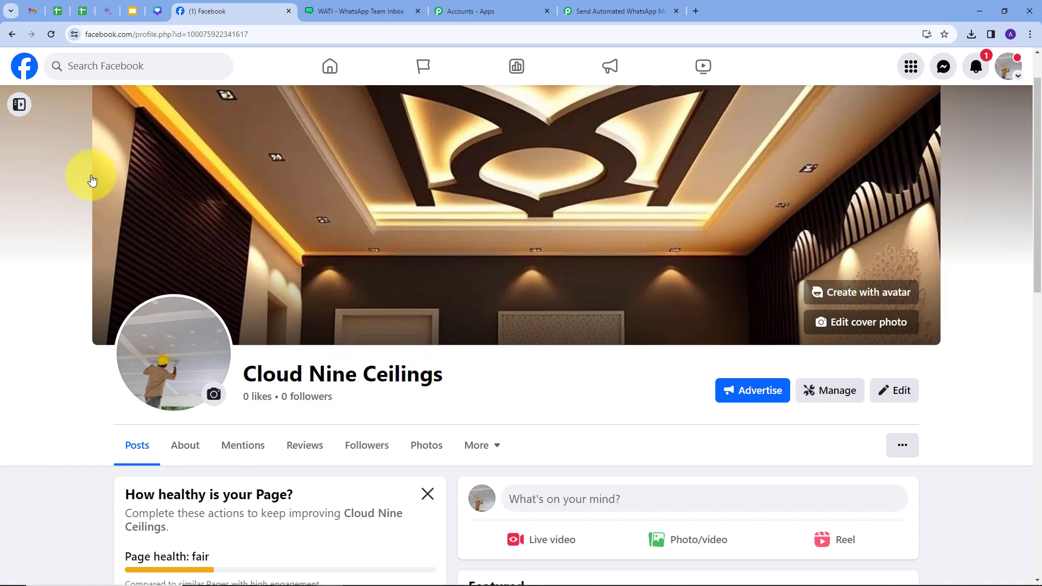
{"action": "left_click", "coordinate": [17, 111]}
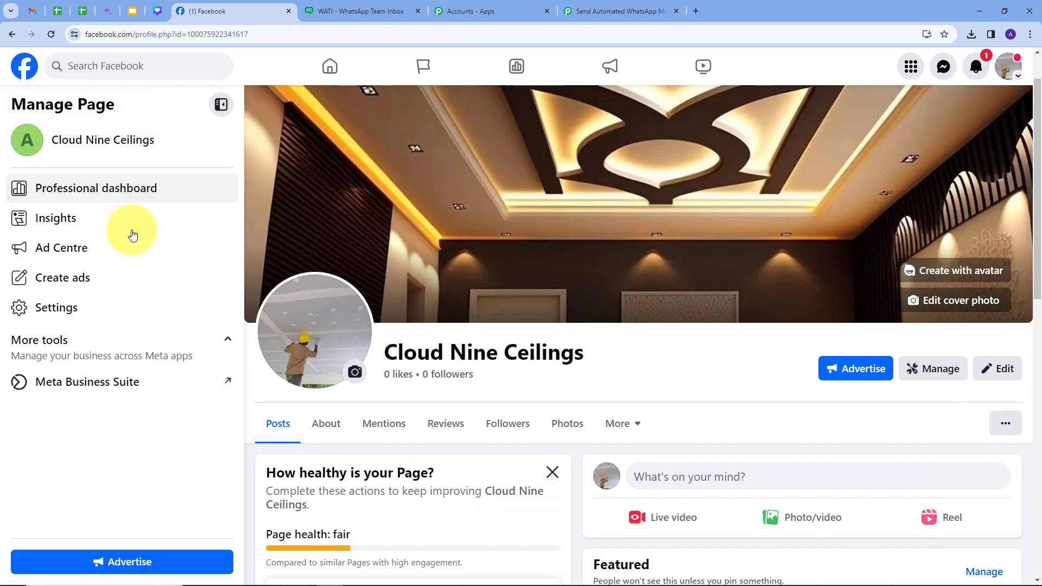
{"action": "left_click", "coordinate": [77, 389]}
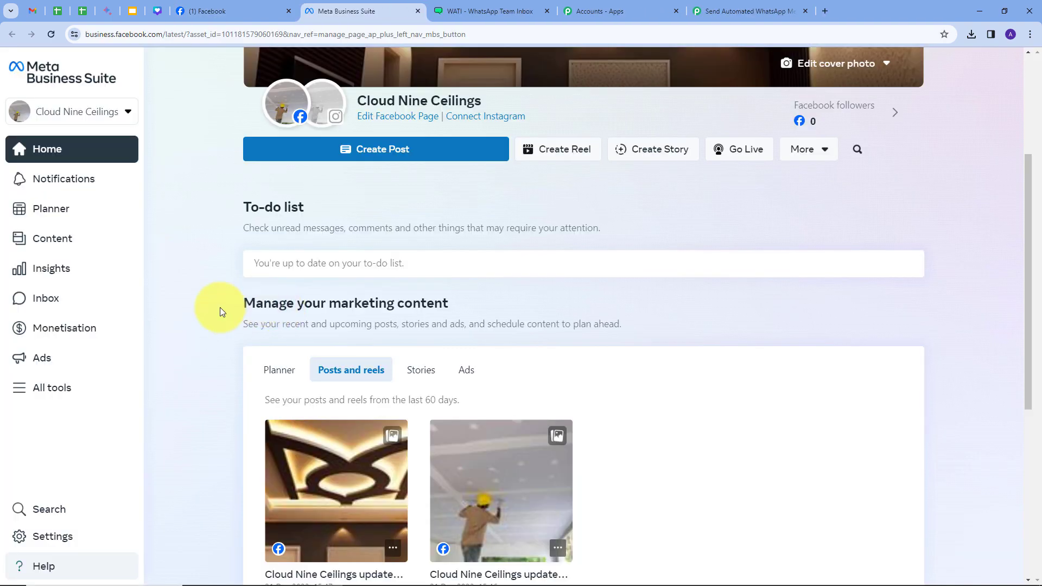
{"action": "left_click", "coordinate": [28, 390]}
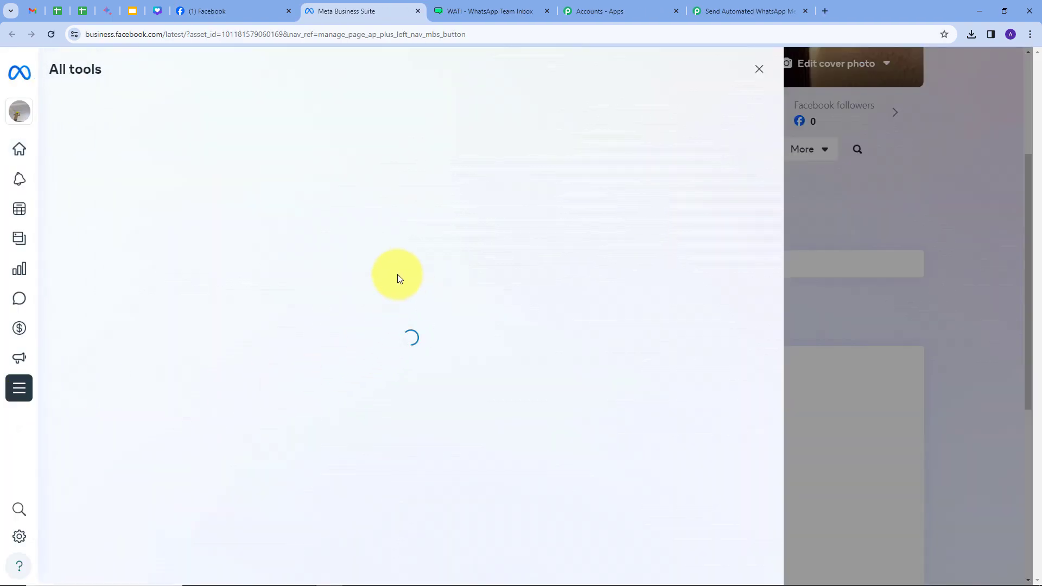
{"action": "scroll", "coordinate": [502, 247], "scroll_direction": "down", "scroll_amount": 3}
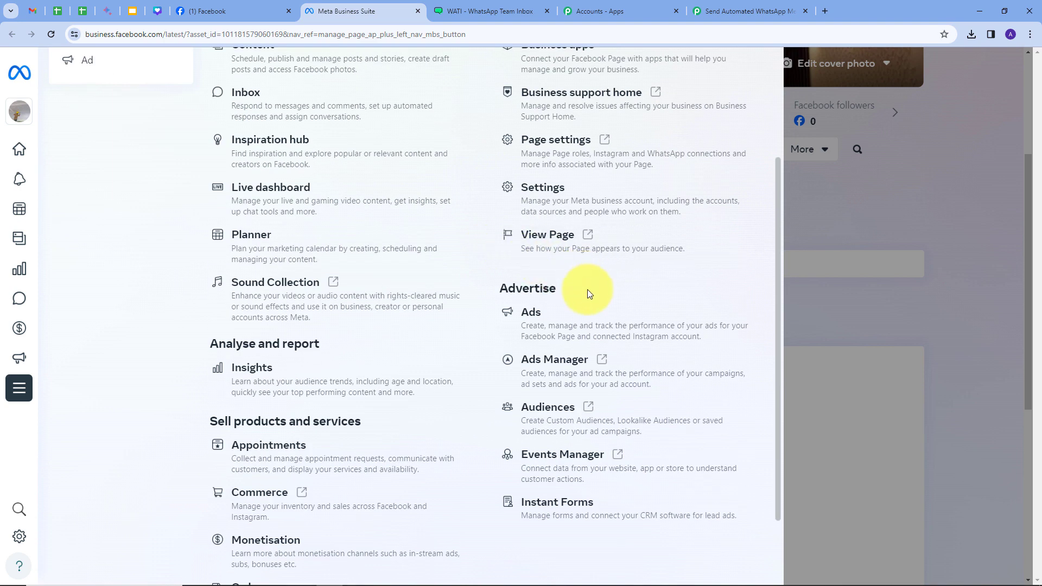
{"action": "left_click", "coordinate": [564, 502]}
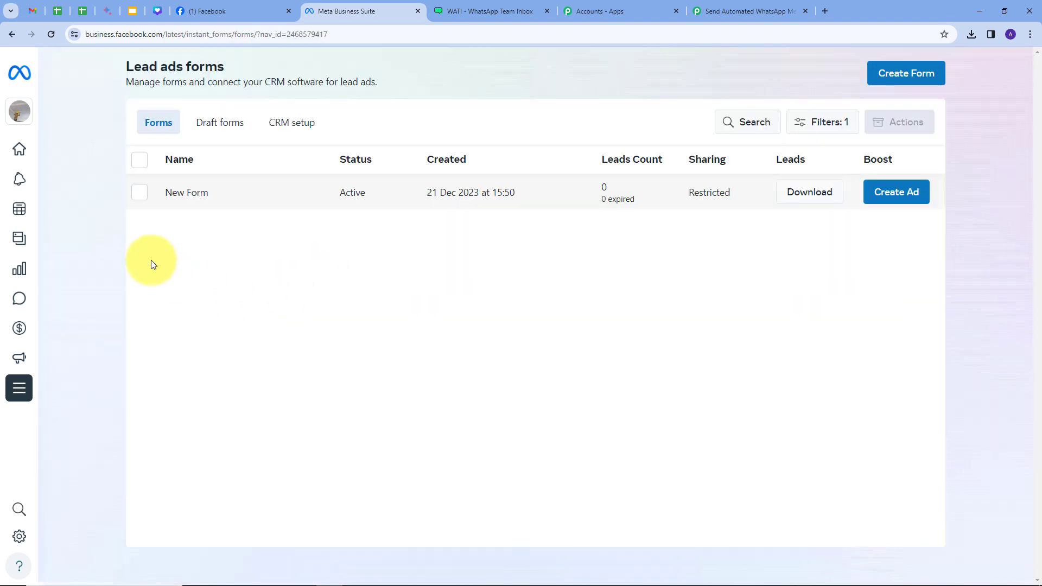
Open the details of New Form and look through its form preview pages, from the contact information fields to the closing message.
{"action": "left_click", "coordinate": [179, 200]}
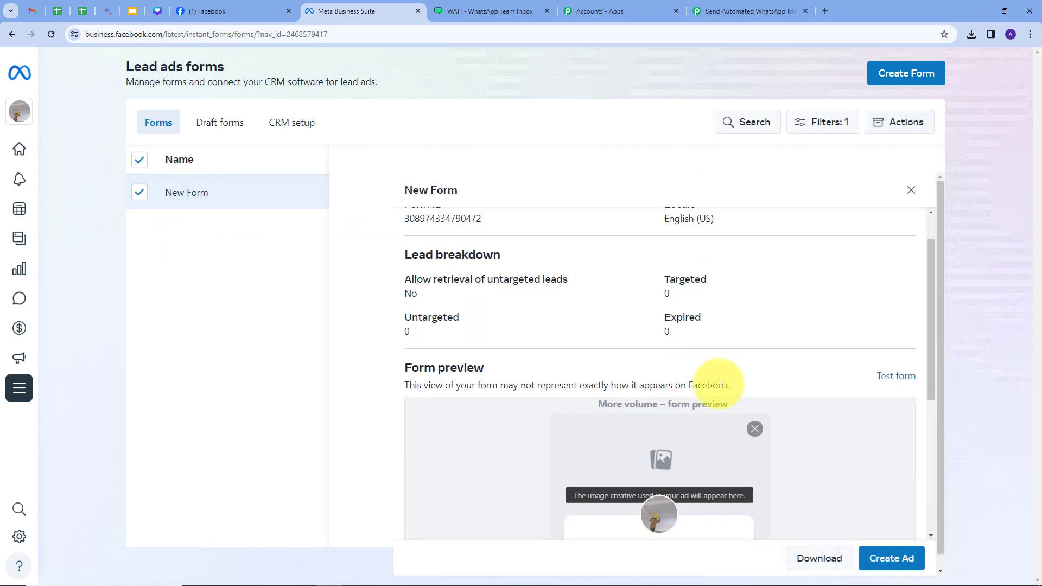
{"action": "scroll", "coordinate": [719, 385], "scroll_direction": "down", "scroll_amount": 5}
{"action": "left_click", "coordinate": [755, 520]}
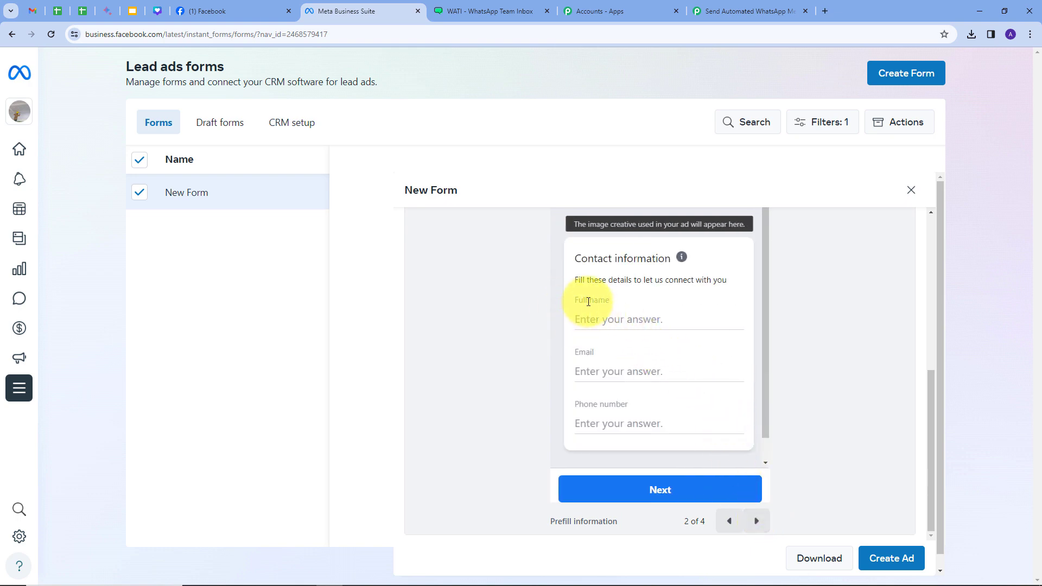
{"action": "left_click", "coordinate": [756, 522]}
{"action": "left_click", "coordinate": [757, 522]}
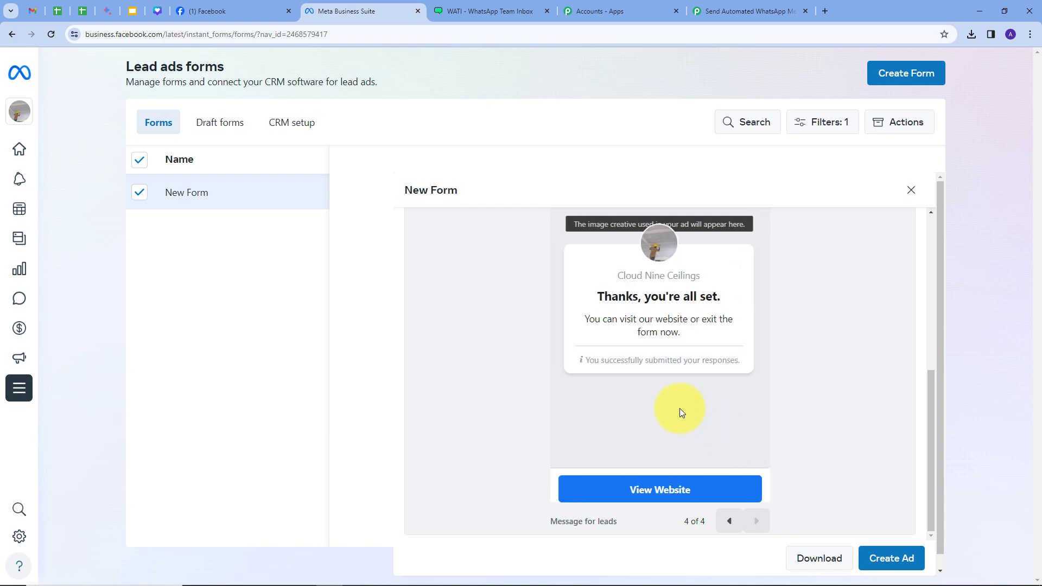
{"action": "scroll", "coordinate": [679, 408], "scroll_direction": "up", "scroll_amount": 2}
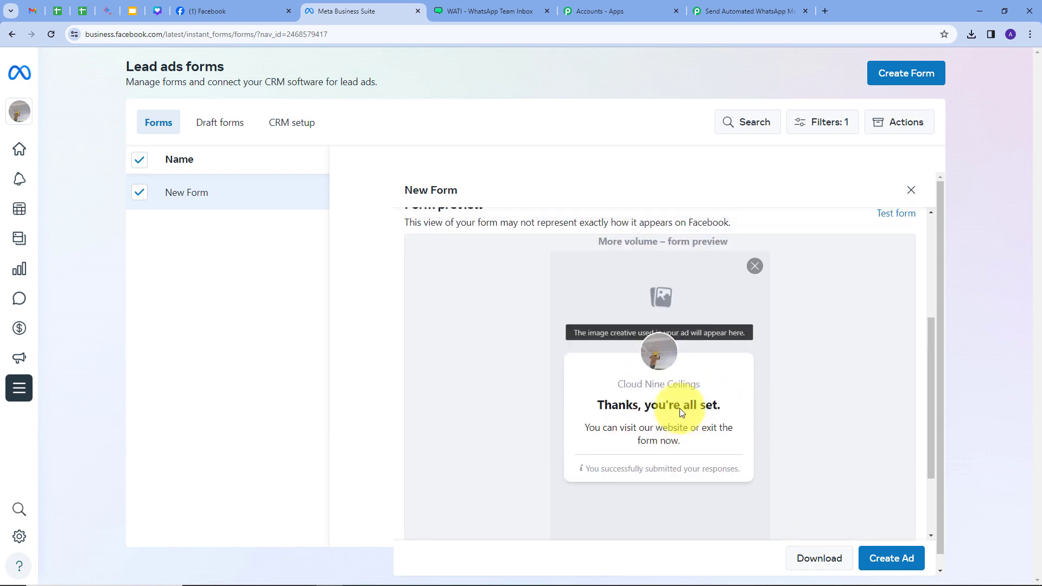
{"action": "left_click", "coordinate": [911, 190]}
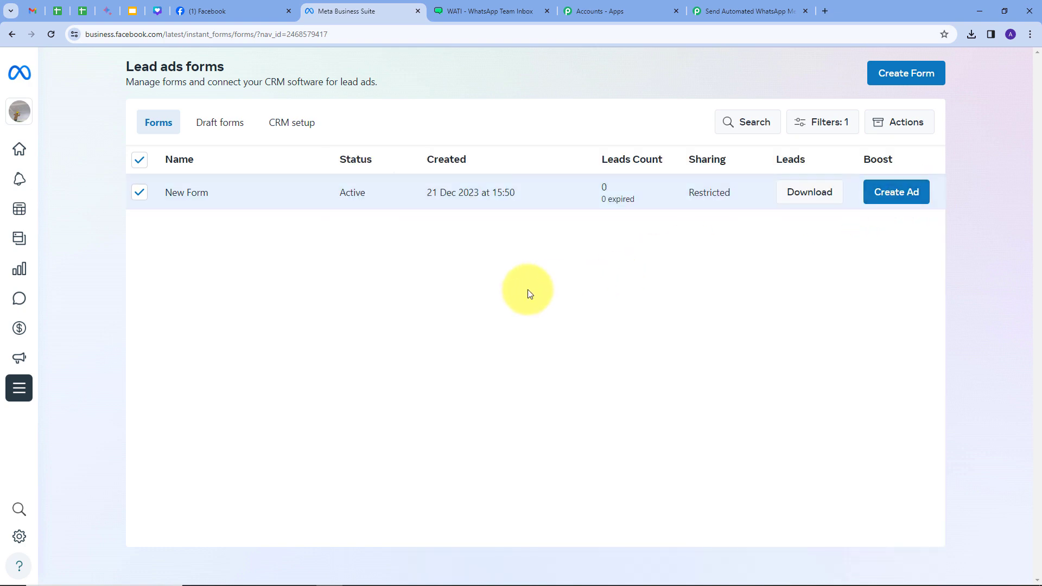
Switch to the Pabbly Connect workflow and set the Facebook Lead Ads trigger's page to Cloud Nine Ceilings.
{"action": "left_click", "coordinate": [747, 12]}
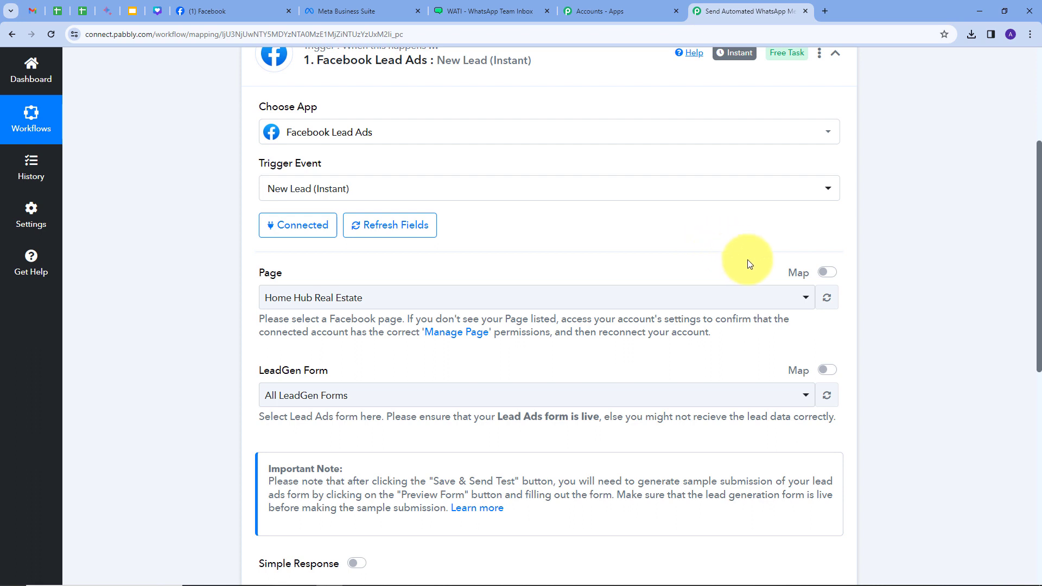
{"action": "left_click", "coordinate": [735, 299]}
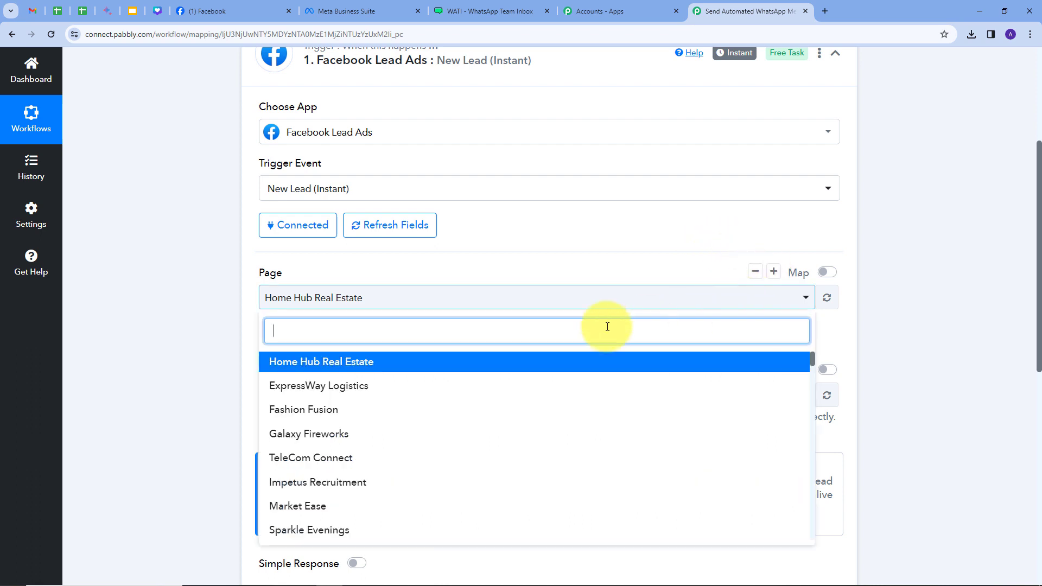
{"action": "scroll", "coordinate": [430, 389], "scroll_direction": "down", "scroll_amount": 2}
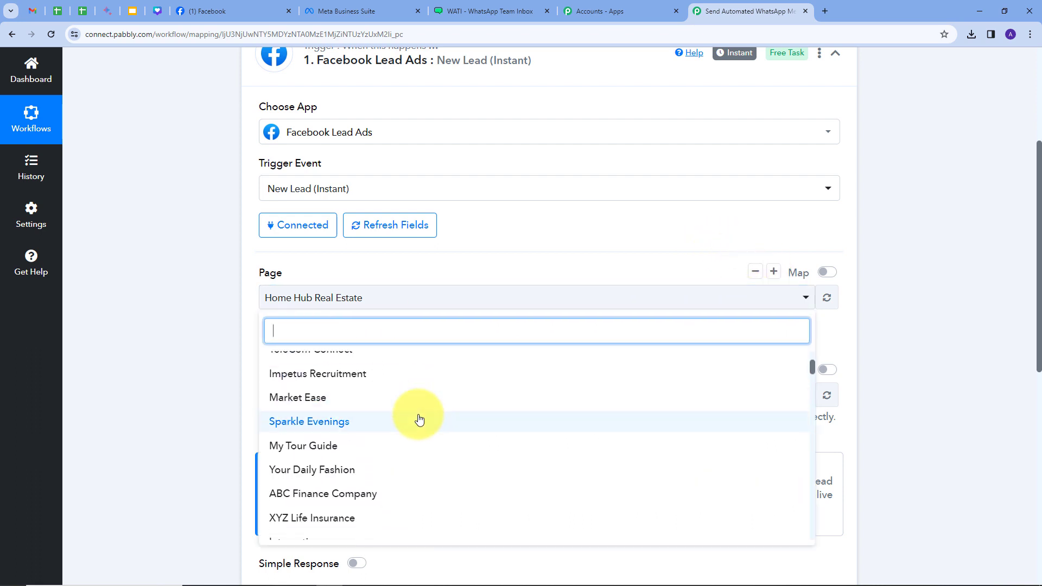
{"action": "scroll", "coordinate": [419, 419], "scroll_direction": "up", "scroll_amount": 2}
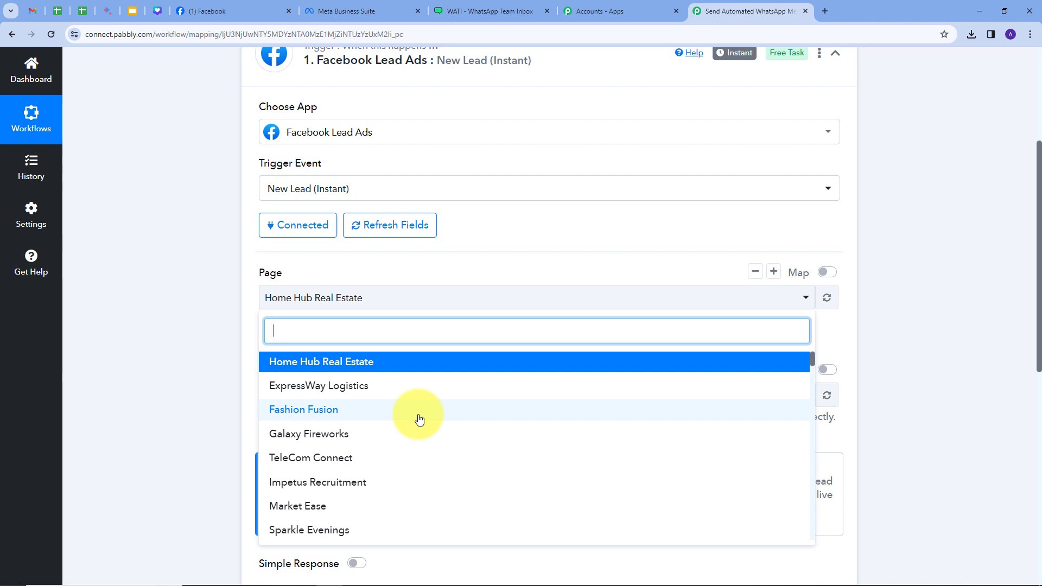
{"action": "left_click", "coordinate": [370, 332]}
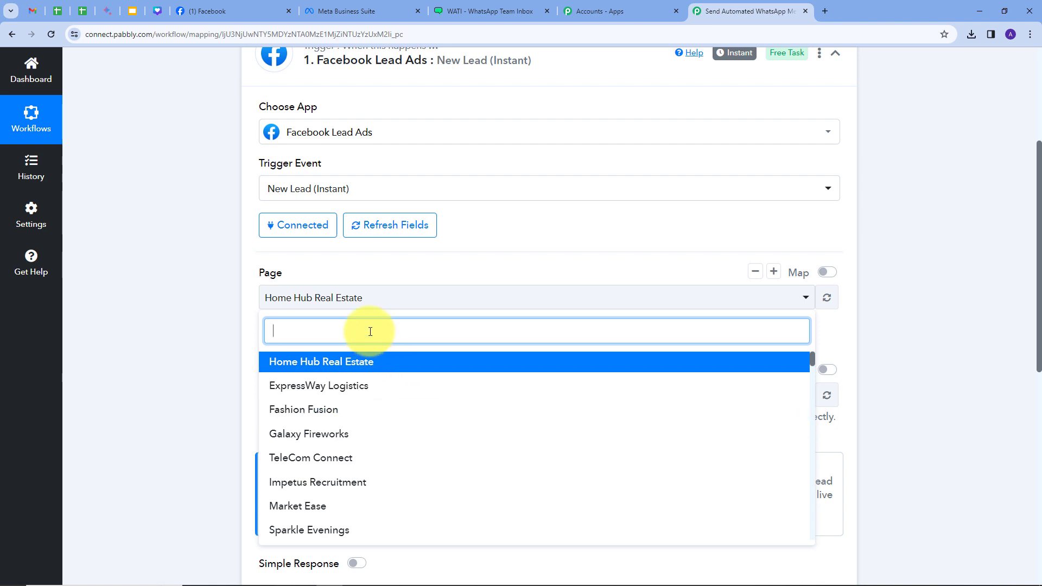
{"action": "type", "text": "clo"}
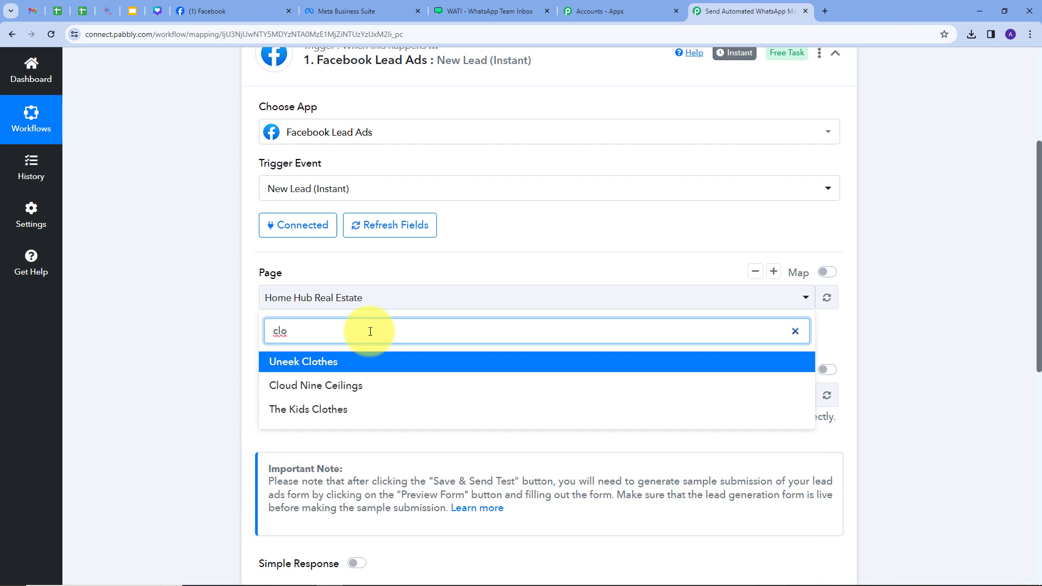
{"action": "left_click", "coordinate": [333, 385]}
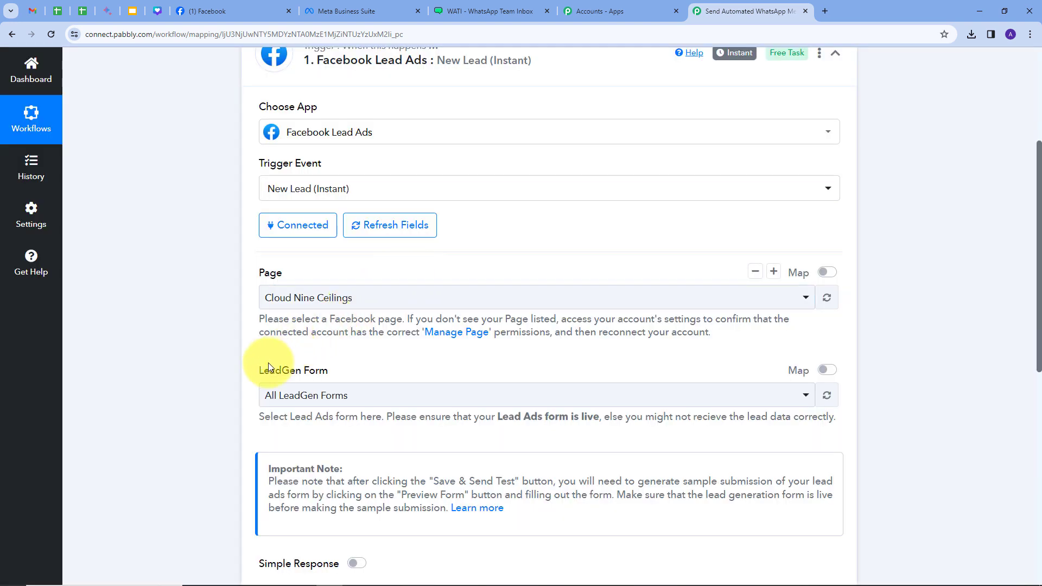
Set the trigger's LeadGen form to New Form, then save it and send a test request.
{"action": "left_click", "coordinate": [520, 394]}
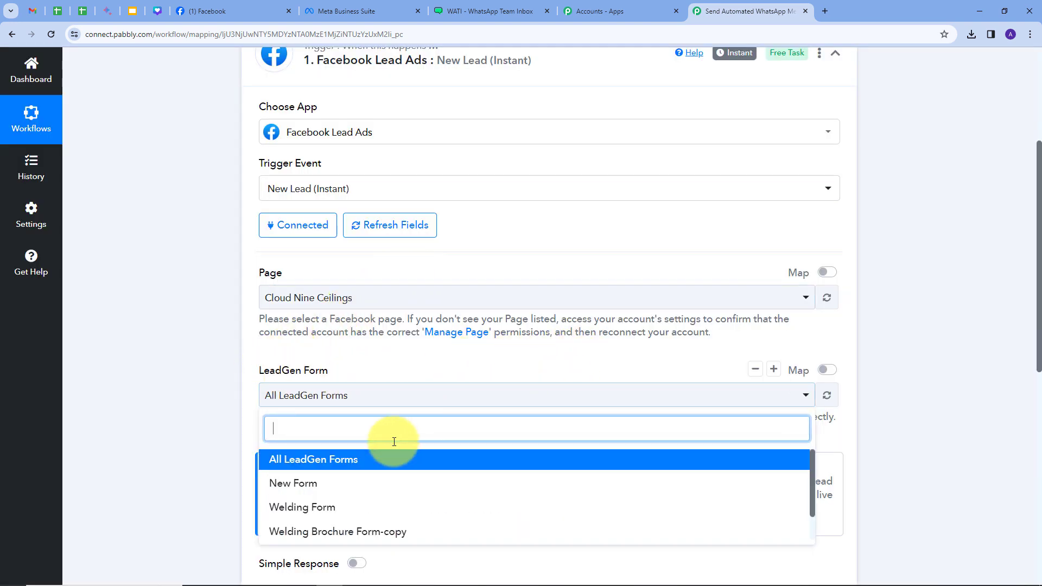
{"action": "left_click", "coordinate": [289, 484]}
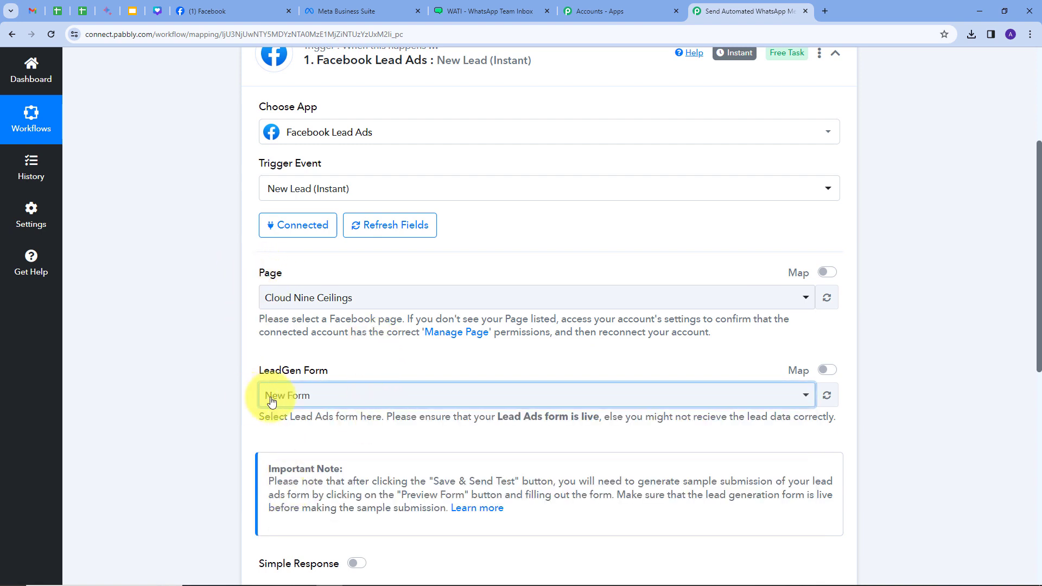
{"action": "scroll", "coordinate": [407, 331], "scroll_direction": "down", "scroll_amount": 1}
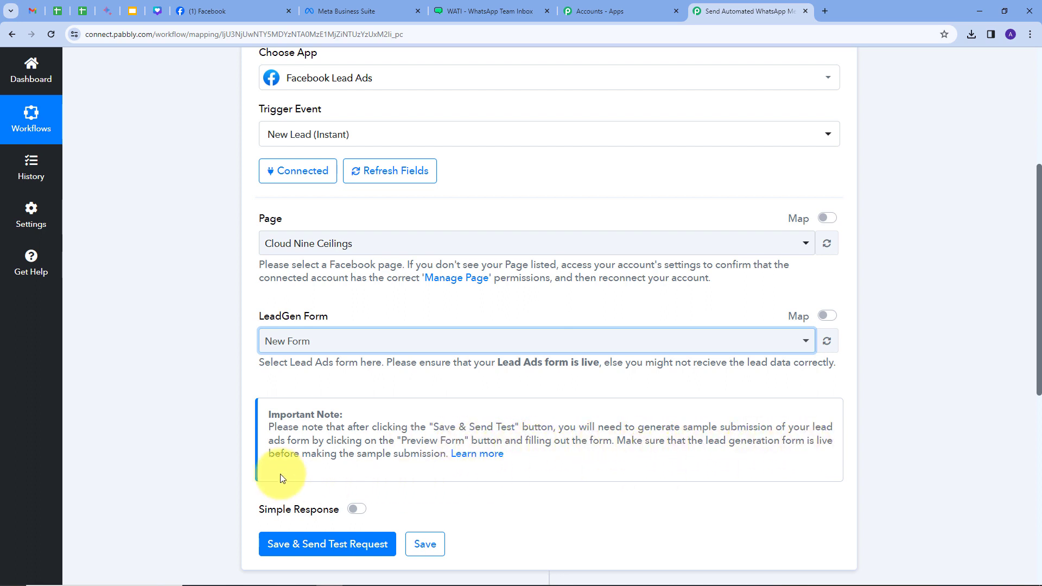
{"action": "scroll", "coordinate": [431, 466], "scroll_direction": "down", "scroll_amount": 2}
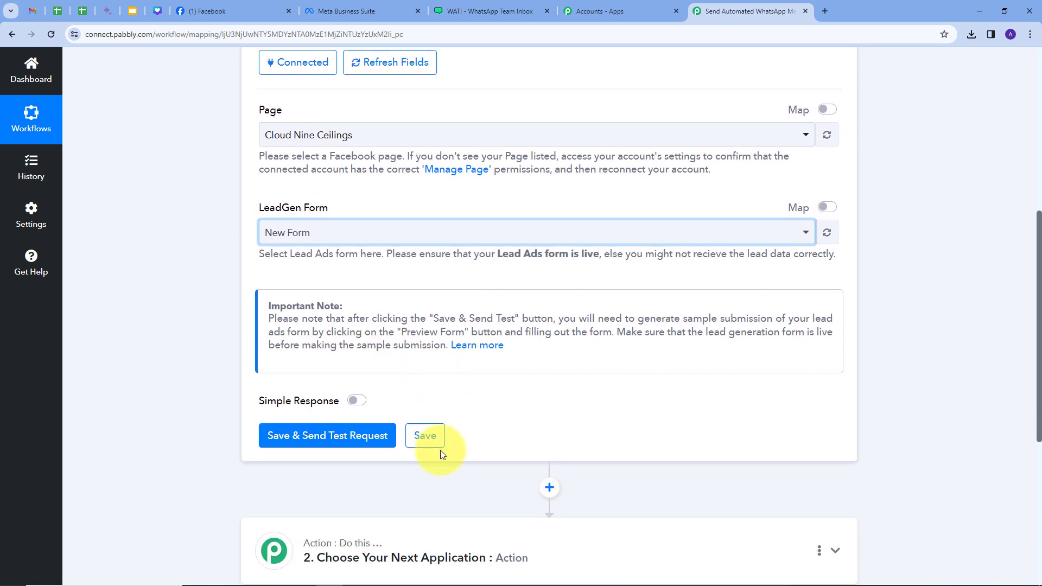
{"action": "left_click", "coordinate": [307, 436]}
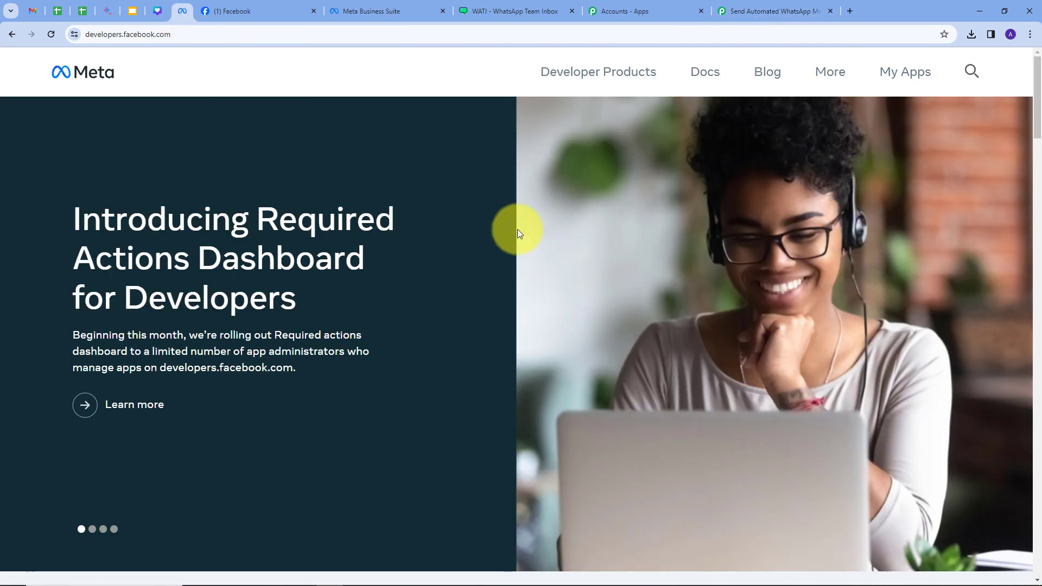
Open the Lead Ads RTU Debug Tool from the developer tools on the Meta for Developers site.
{"action": "left_click", "coordinate": [890, 74]}
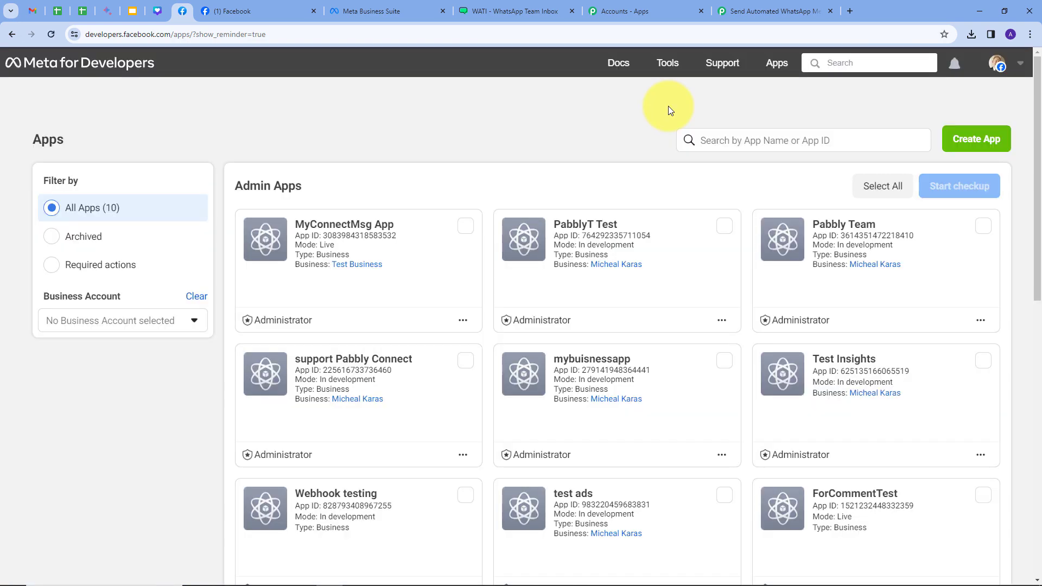
{"action": "left_click", "coordinate": [667, 64]}
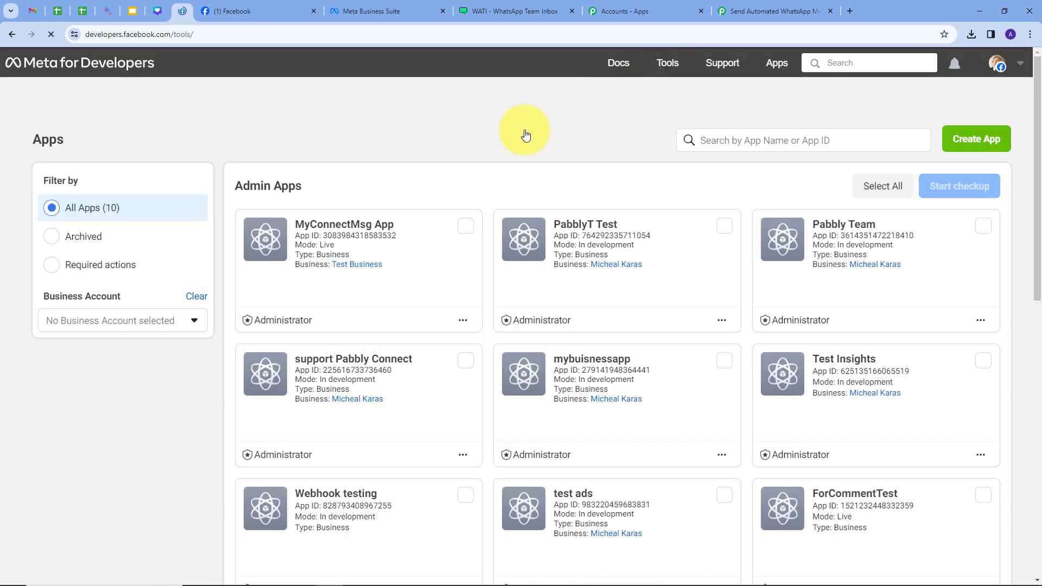
{"action": "scroll", "coordinate": [361, 255], "scroll_direction": "down", "scroll_amount": 4}
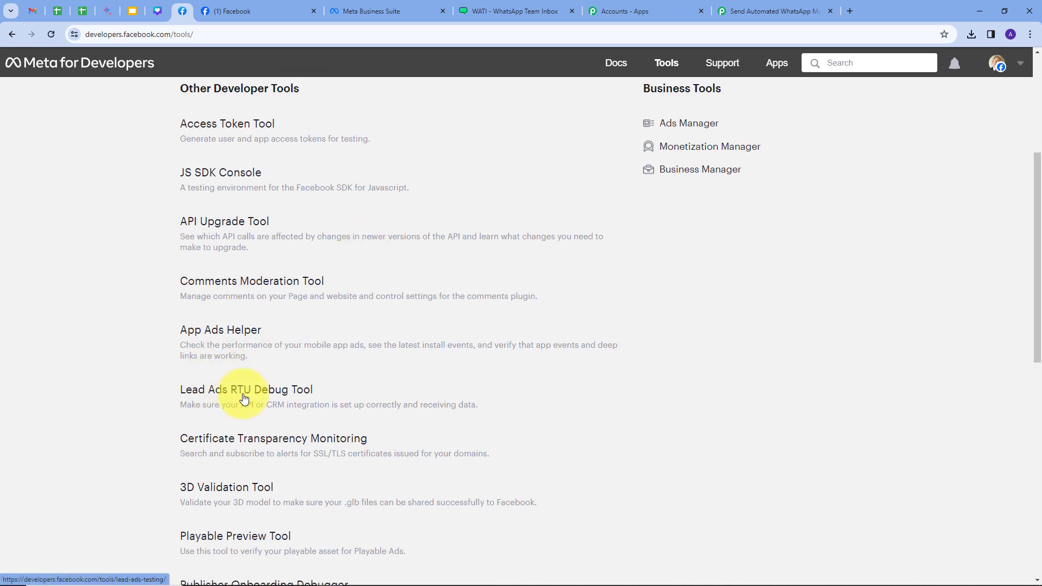
{"action": "left_click", "coordinate": [227, 396]}
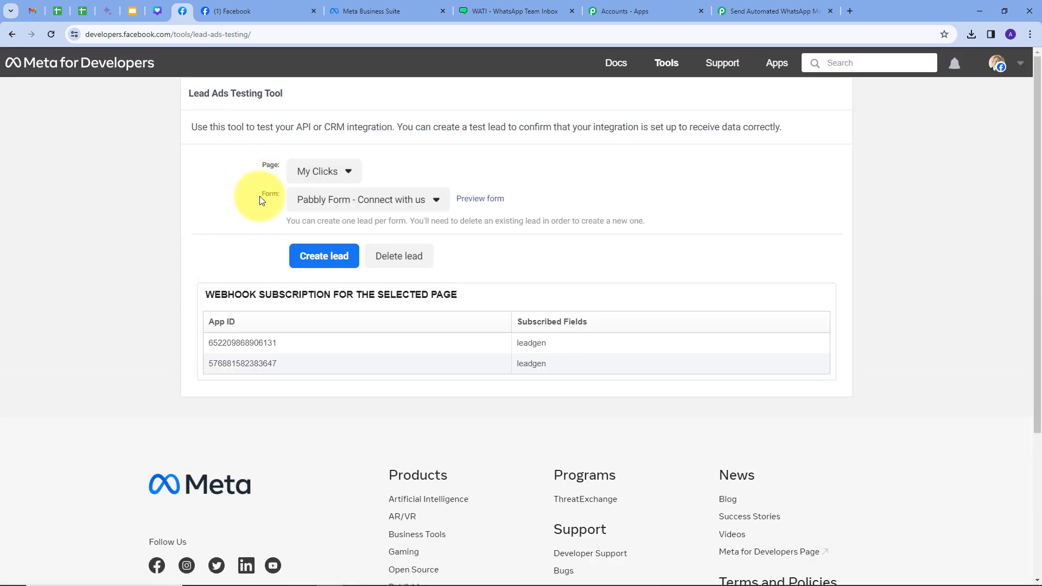
Select the Cloud Nine Ceilings page in the Lead Ads Testing Tool and open the preview of New Form.
{"action": "left_click", "coordinate": [348, 171]}
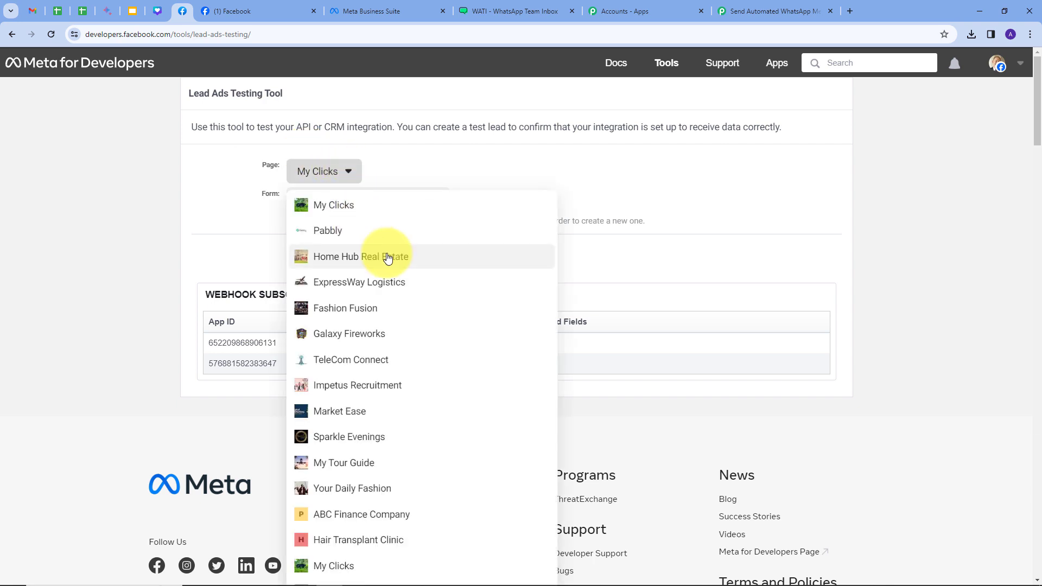
{"action": "scroll", "coordinate": [387, 258], "scroll_direction": "down", "scroll_amount": 4}
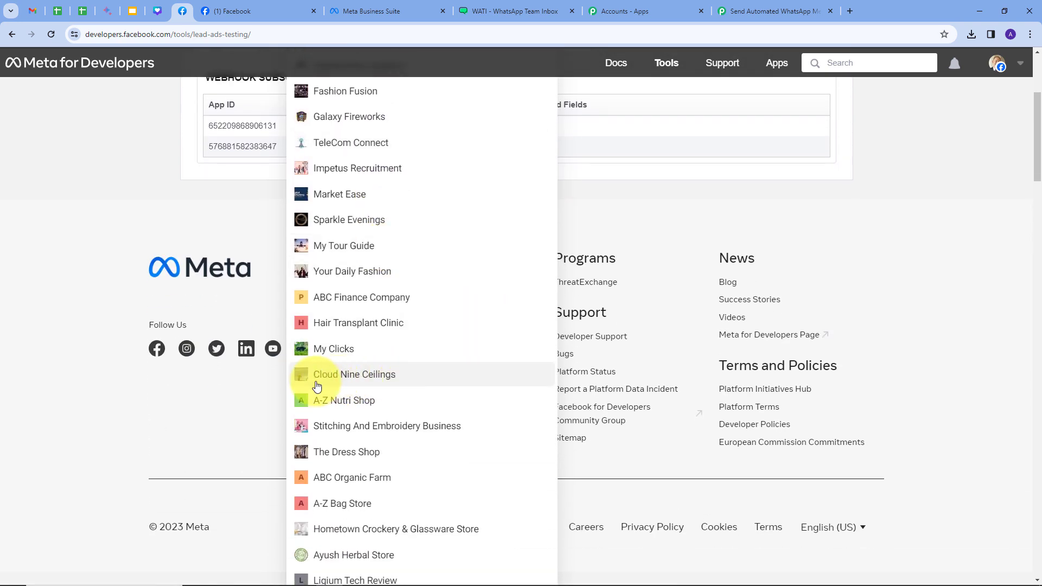
{"action": "left_click", "coordinate": [363, 382]}
{"action": "scroll", "coordinate": [377, 275], "scroll_direction": "up", "scroll_amount": 3}
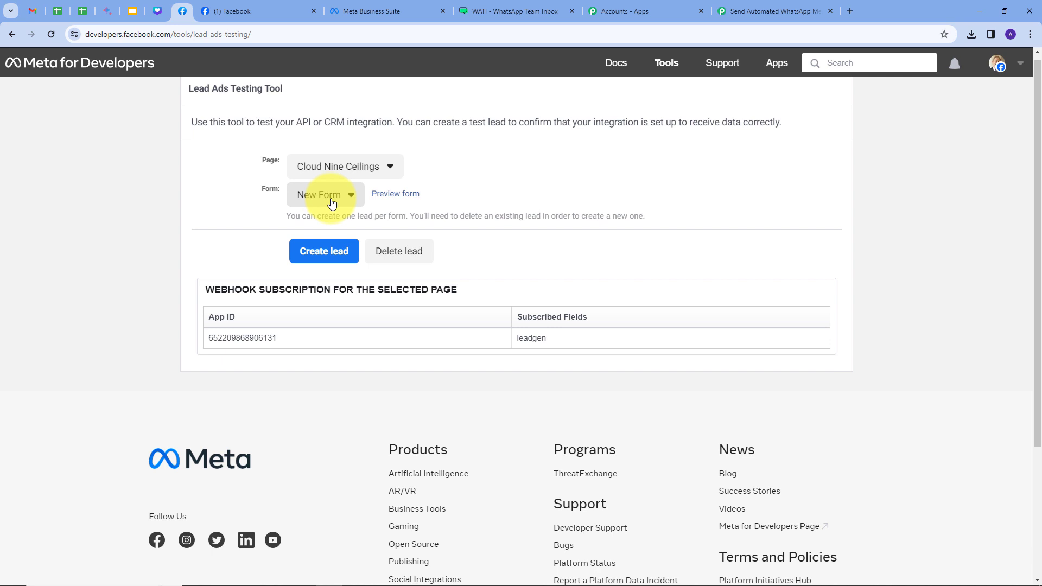
{"action": "left_click", "coordinate": [396, 195]}
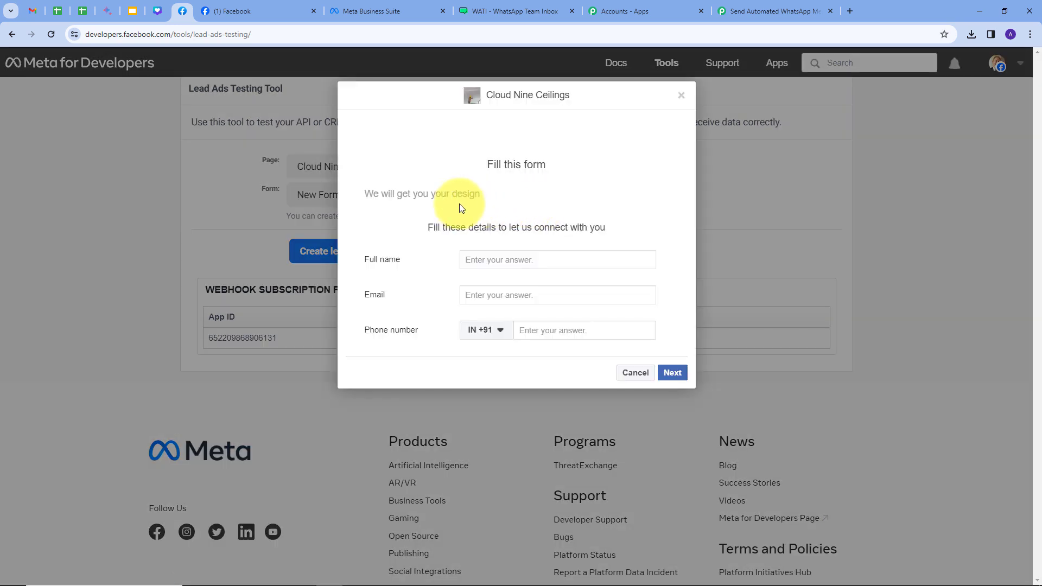
Fill in the test lead's full name, email and phone number in the previewed form and submit it.
{"action": "left_click", "coordinate": [499, 258]}
{"action": "type", "text": "Demo User"}
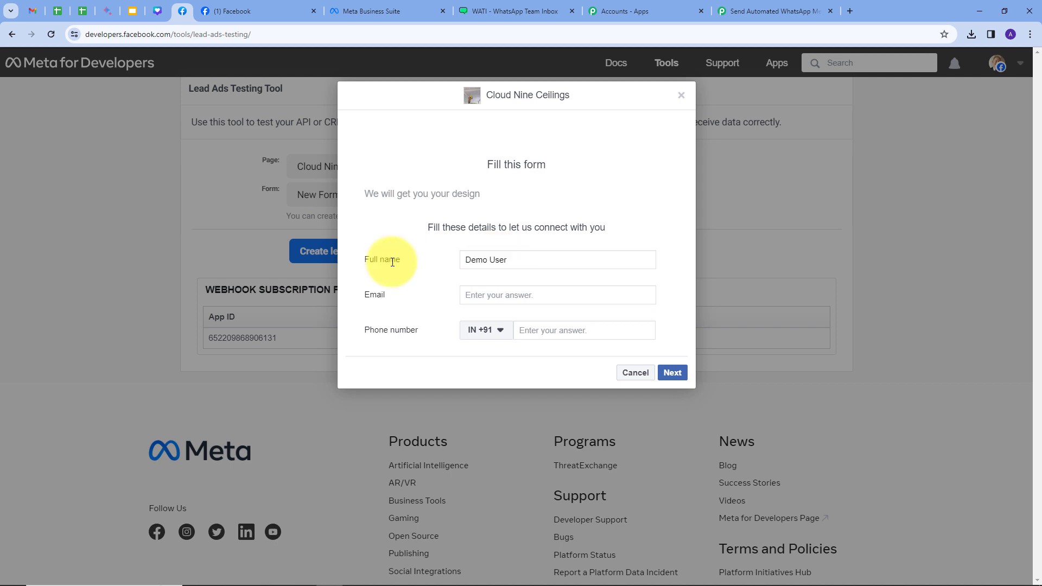
{"action": "left_click", "coordinate": [497, 293]}
{"action": "type", "text": "demo"}
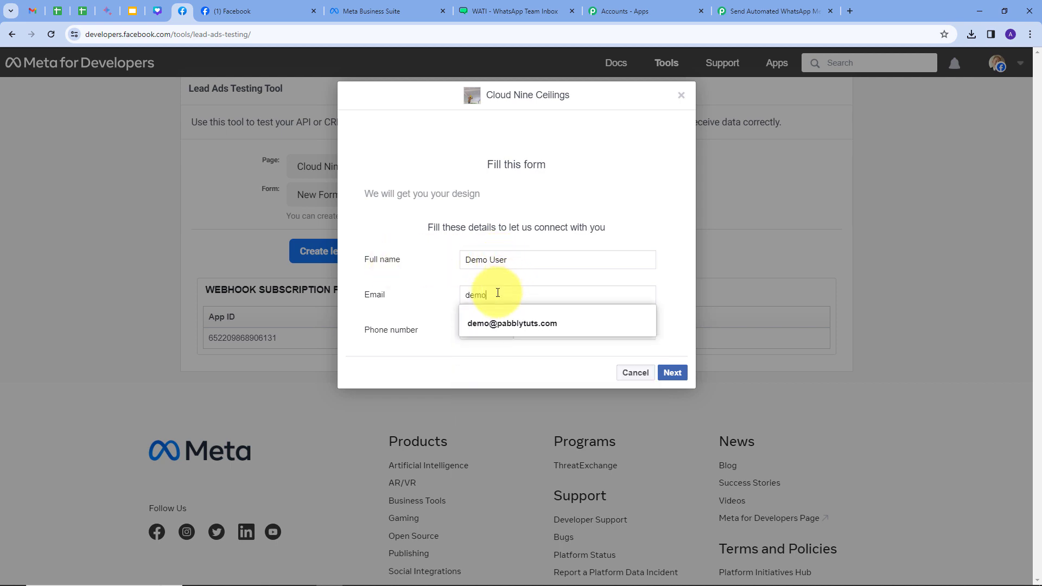
{"action": "key", "text": "Down"}
{"action": "key", "text": "Return"}
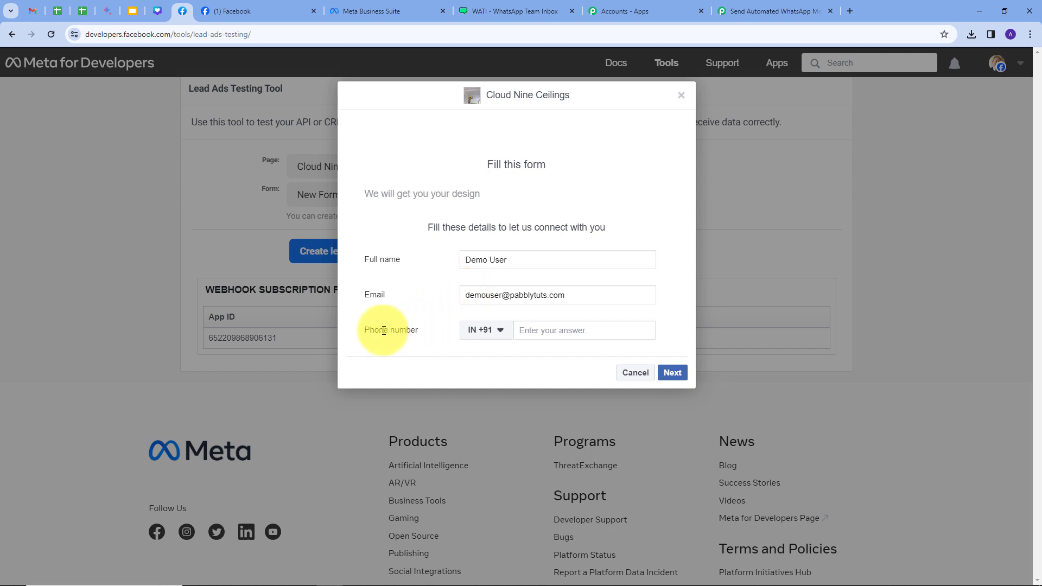
{"action": "left_click", "coordinate": [547, 330]}
{"action": "type", "text": "90909 090"}
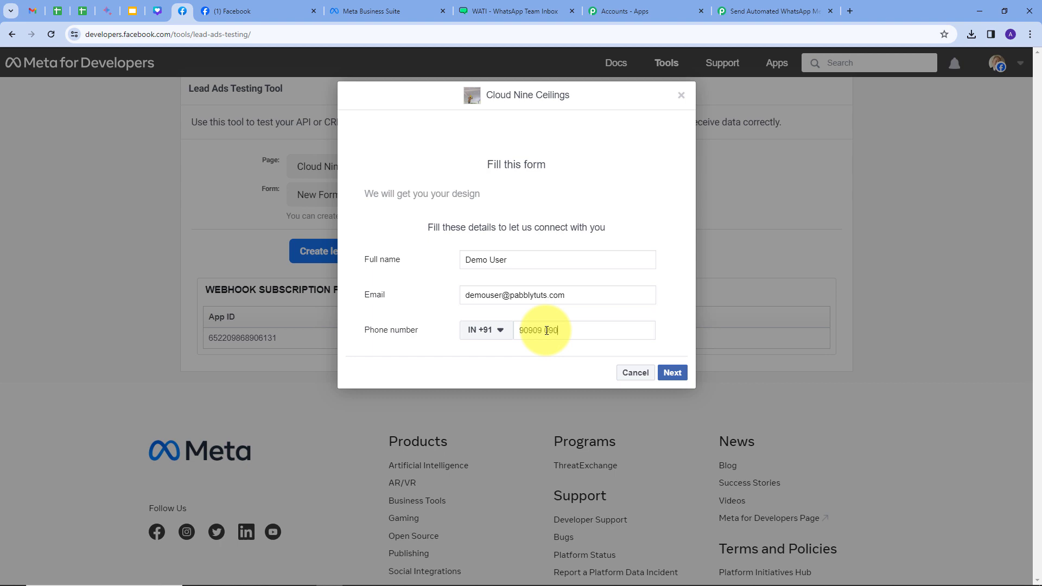
{"action": "type", "text": "90"}
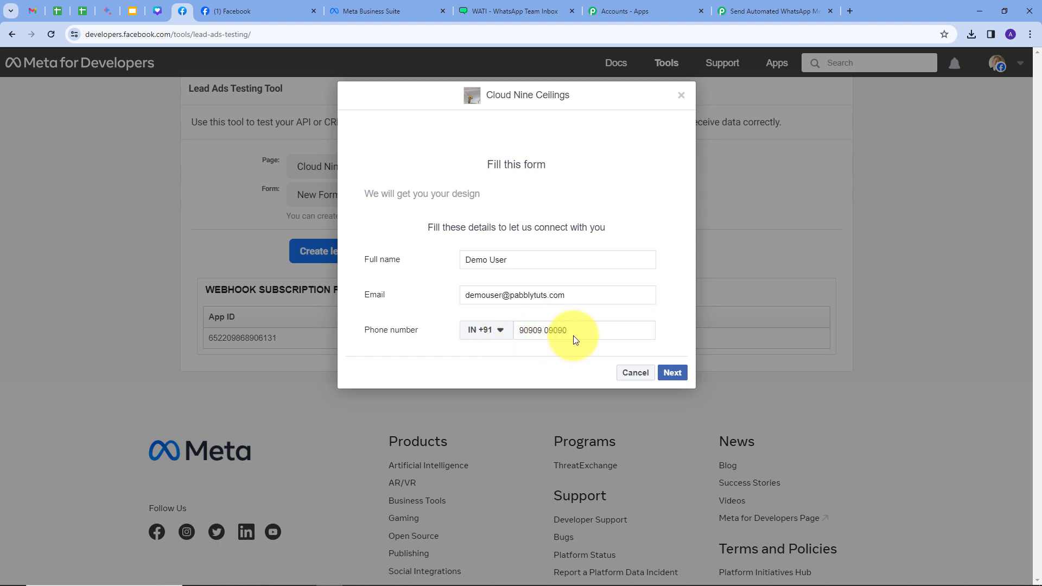
{"action": "left_click", "coordinate": [673, 369]}
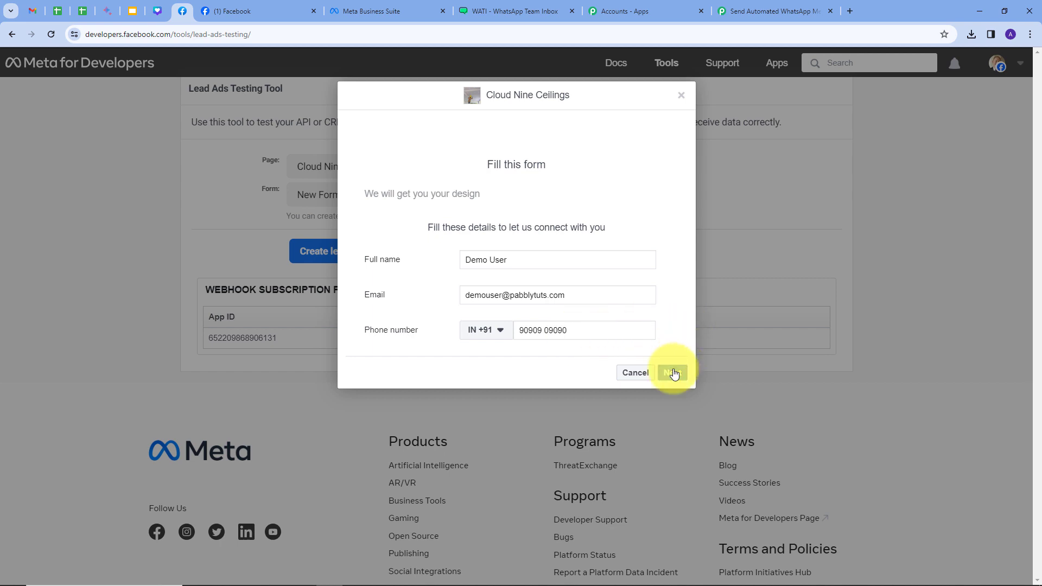
{"action": "left_click", "coordinate": [672, 259]}
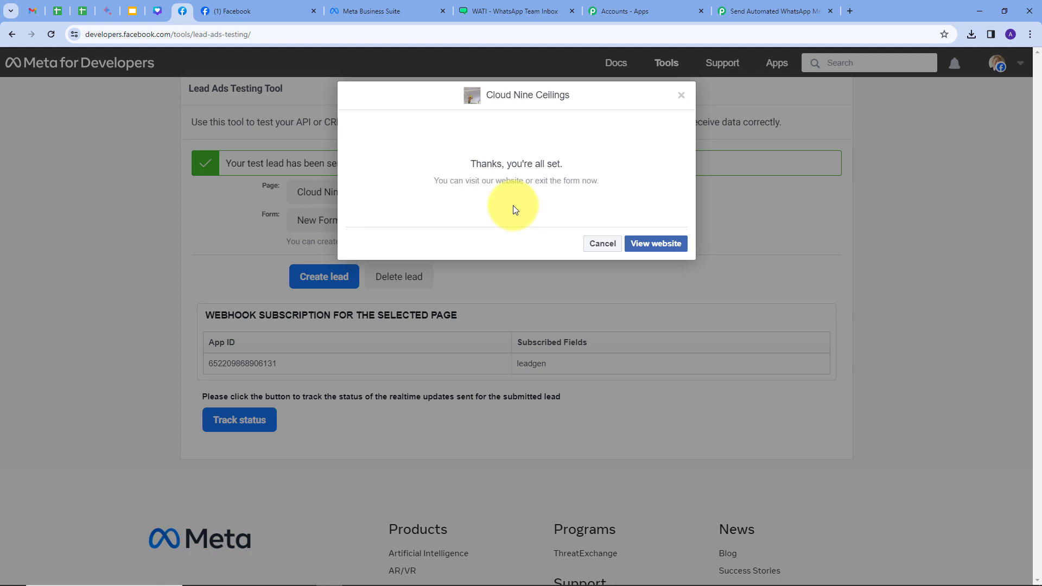
Return to the Pabbly Connect workflow and check the lead's name, email and phone number in the trigger's received response.
{"action": "left_click", "coordinate": [748, 15]}
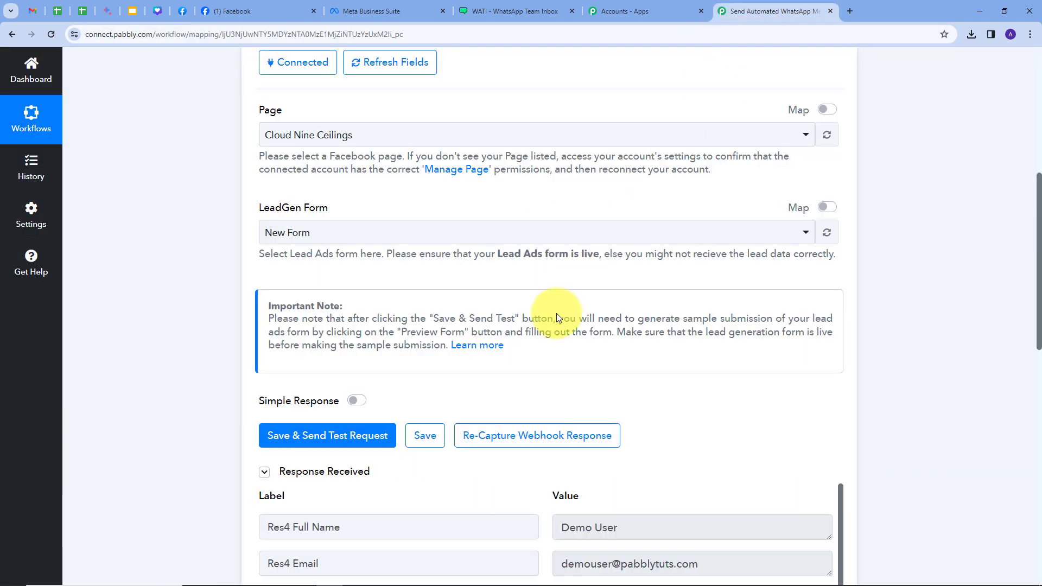
{"action": "scroll", "coordinate": [878, 378], "scroll_direction": "down", "scroll_amount": 2}
{"action": "scroll", "coordinate": [887, 369], "scroll_direction": "down", "scroll_amount": 4}
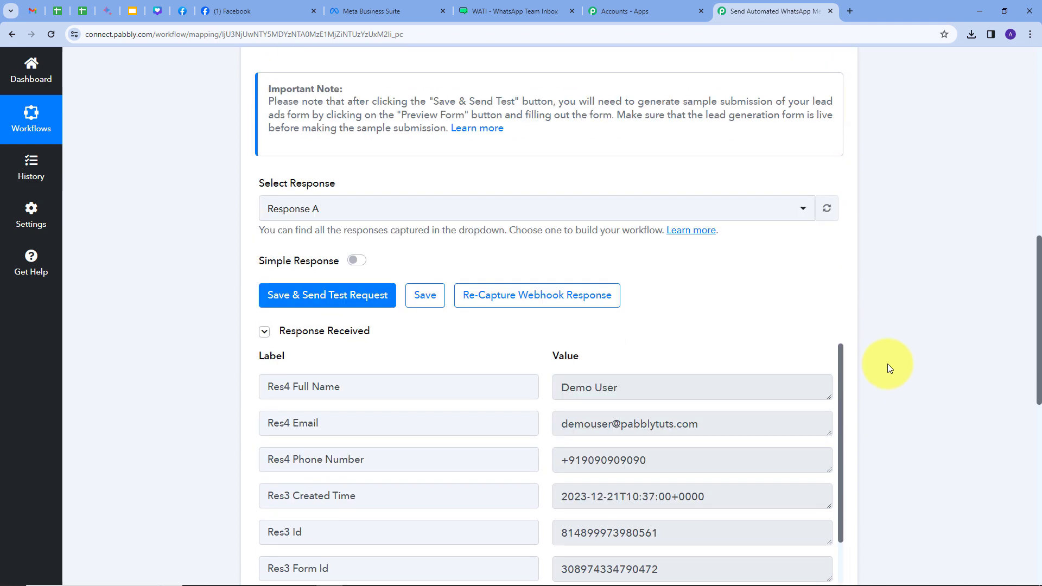
{"action": "left_click", "coordinate": [633, 333]}
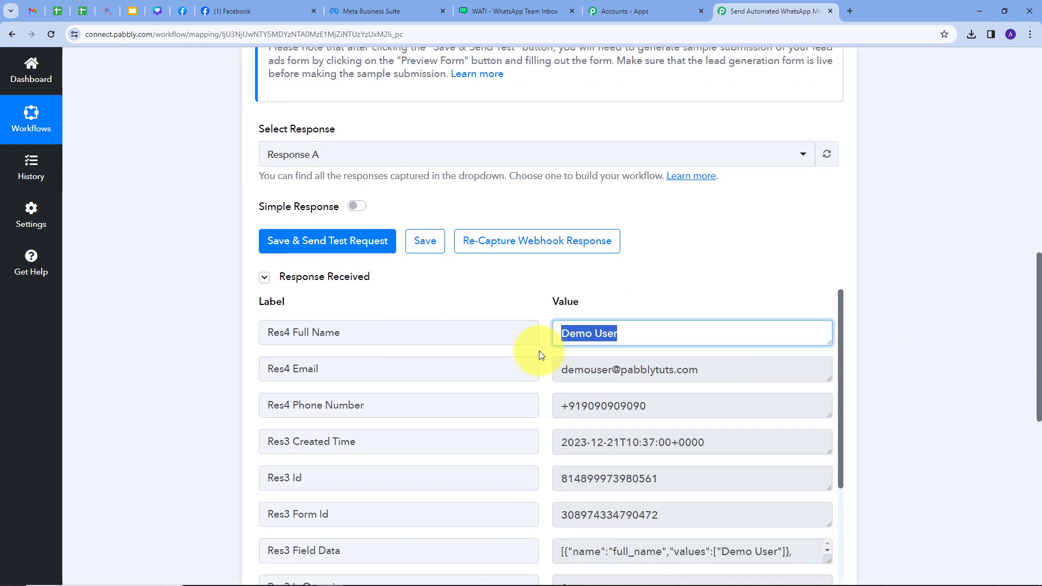
Verify the captured lead's email and phone number among the values returned by the Facebook Lead Ads trigger.
{"action": "left_click_drag", "start_coordinate": [699, 371], "coordinate": [535, 383]}
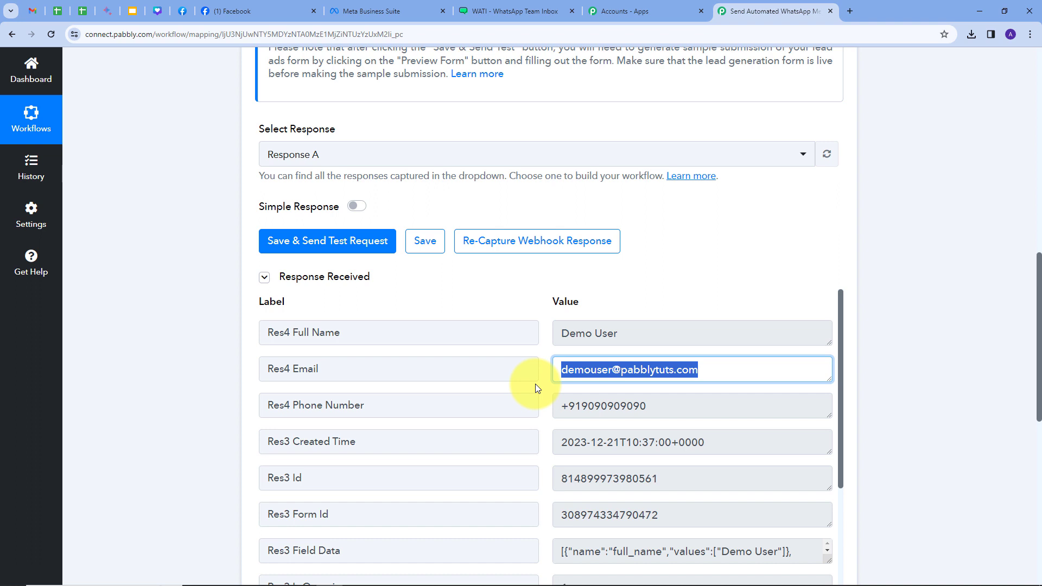
{"action": "left_click_drag", "start_coordinate": [700, 416], "coordinate": [521, 427]}
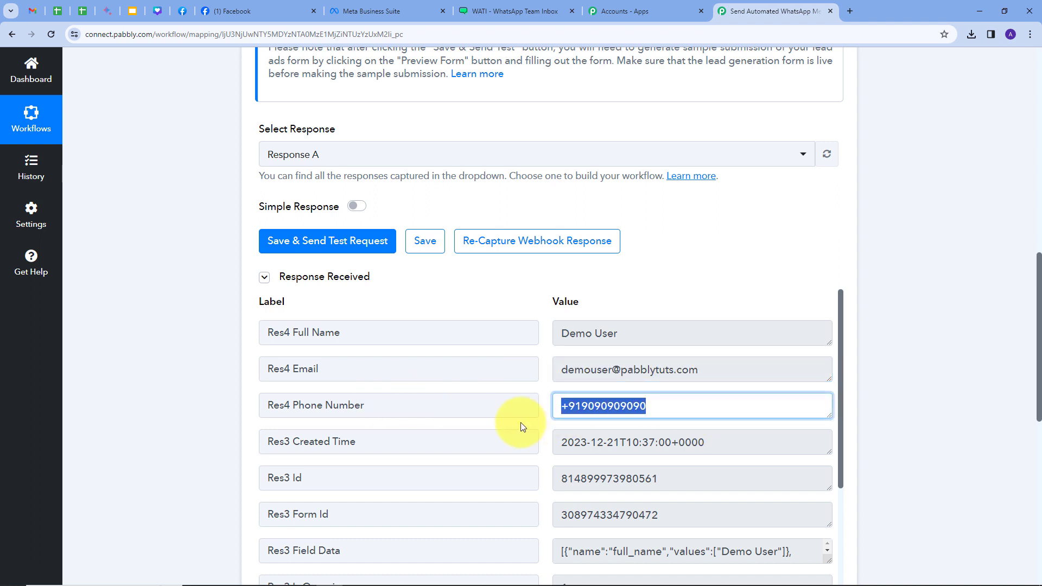
{"action": "left_click", "coordinate": [535, 406]}
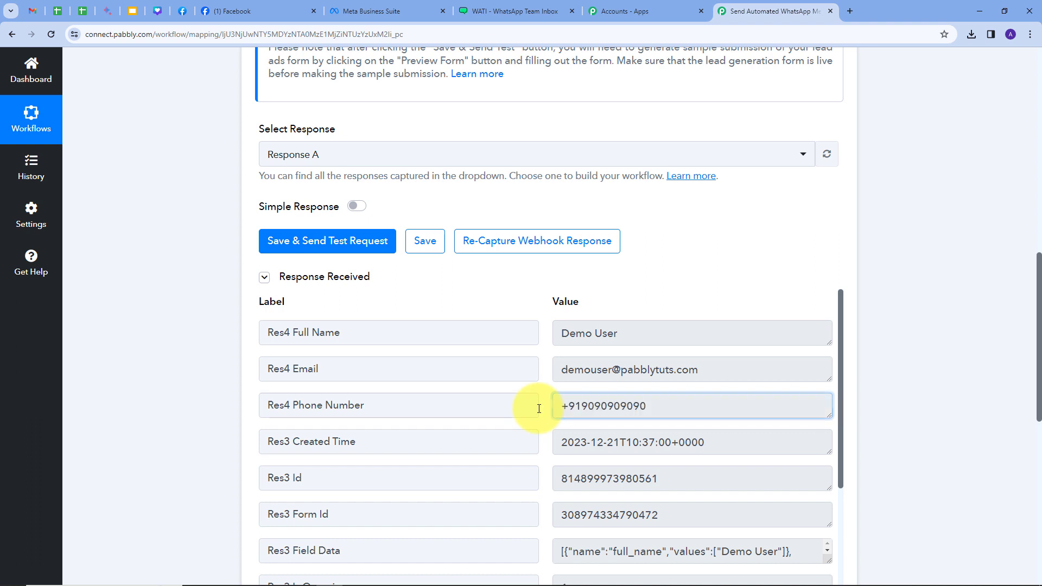
{"action": "left_click_drag", "start_coordinate": [647, 406], "coordinate": [556, 409]}
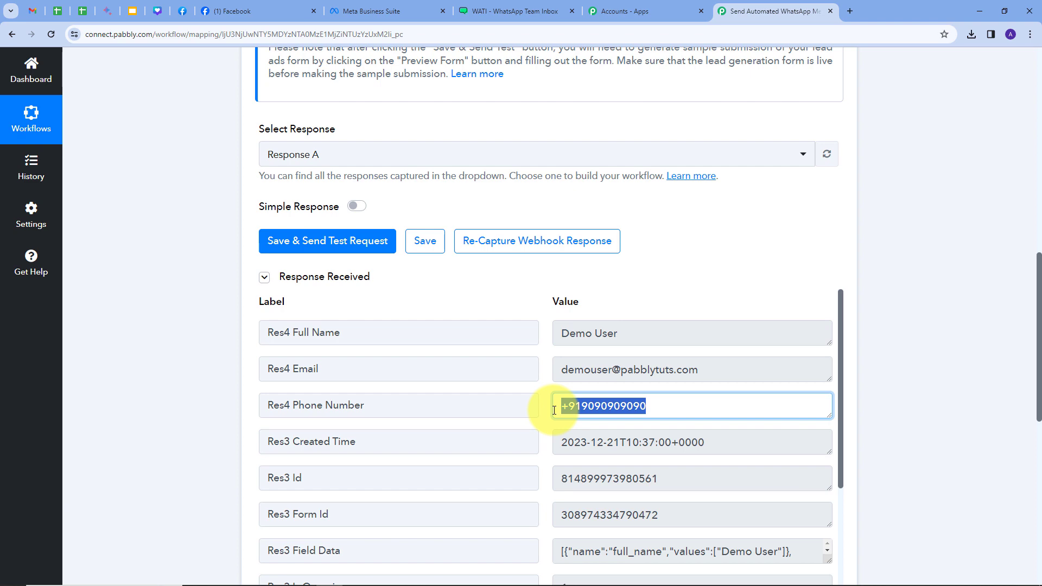
Choose WATI as the action step's app and Send Template Message as its action event.
{"action": "scroll", "coordinate": [888, 342], "scroll_direction": "down", "scroll_amount": 6}
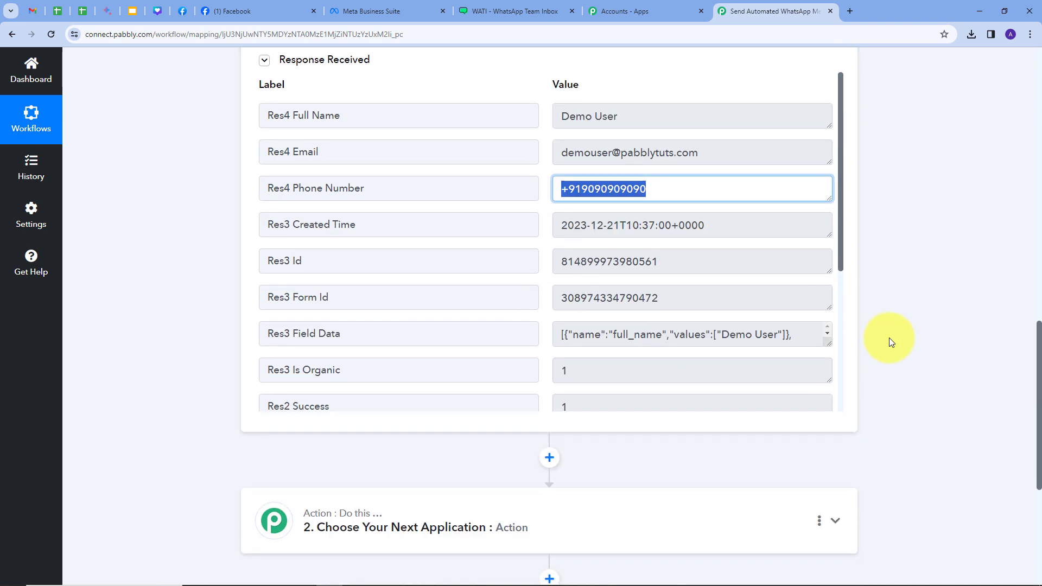
{"action": "left_click", "coordinate": [745, 415]}
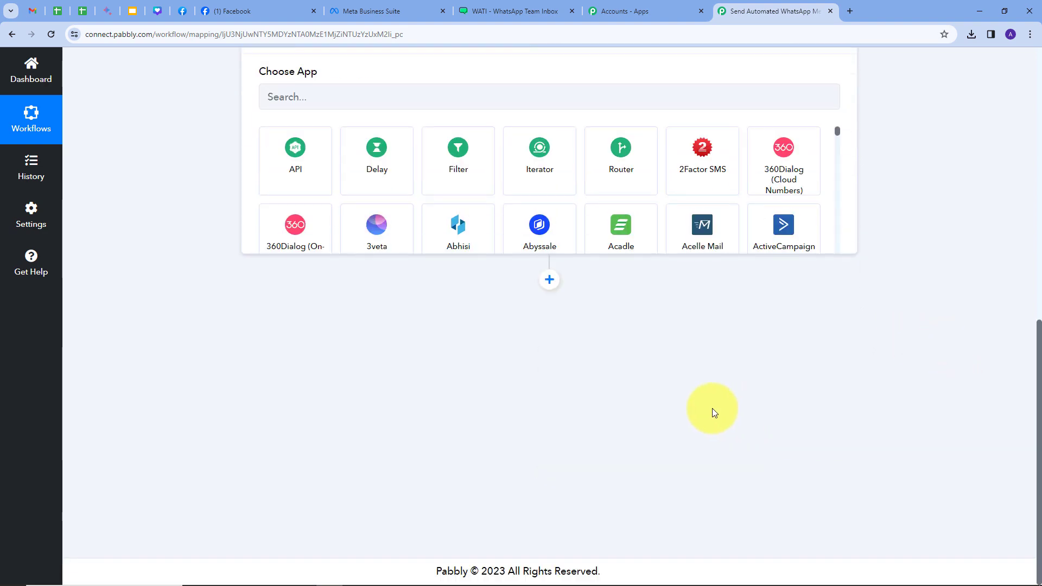
{"action": "left_click", "coordinate": [334, 282]}
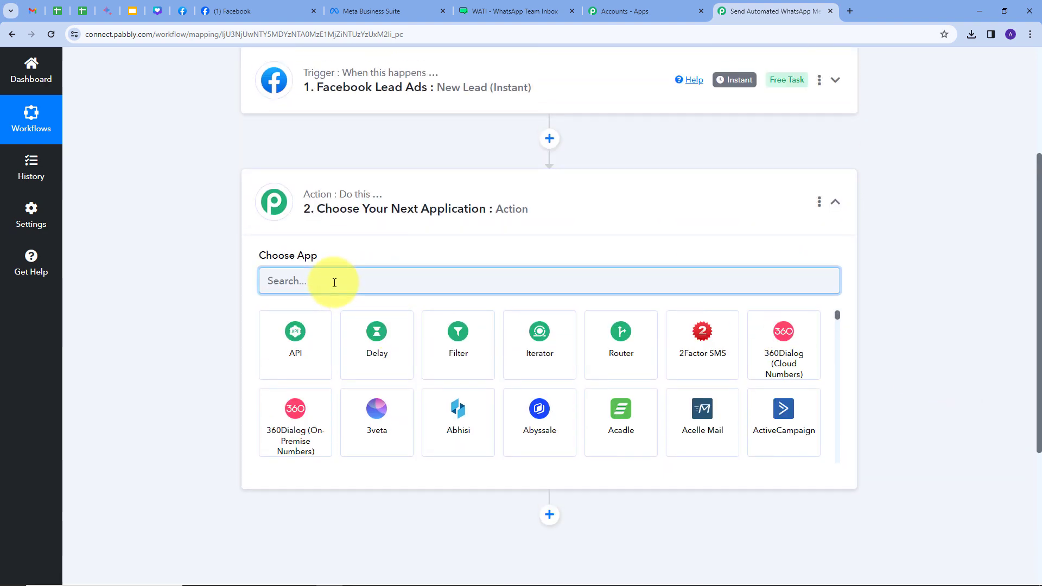
{"action": "type", "text": "Wat"}
{"action": "type", "text": "i"}
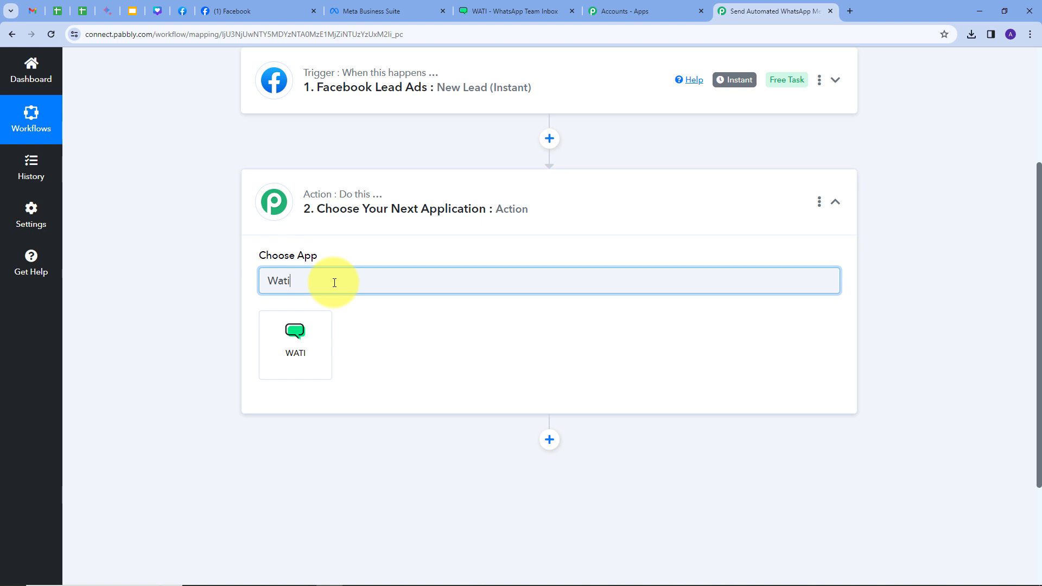
{"action": "left_click", "coordinate": [296, 341]}
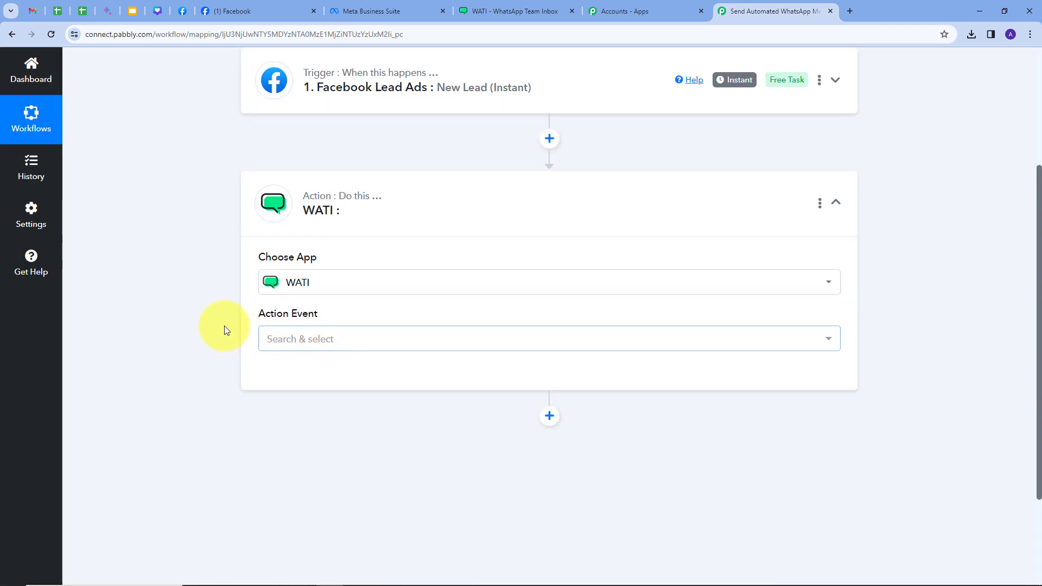
{"action": "left_click", "coordinate": [606, 342]}
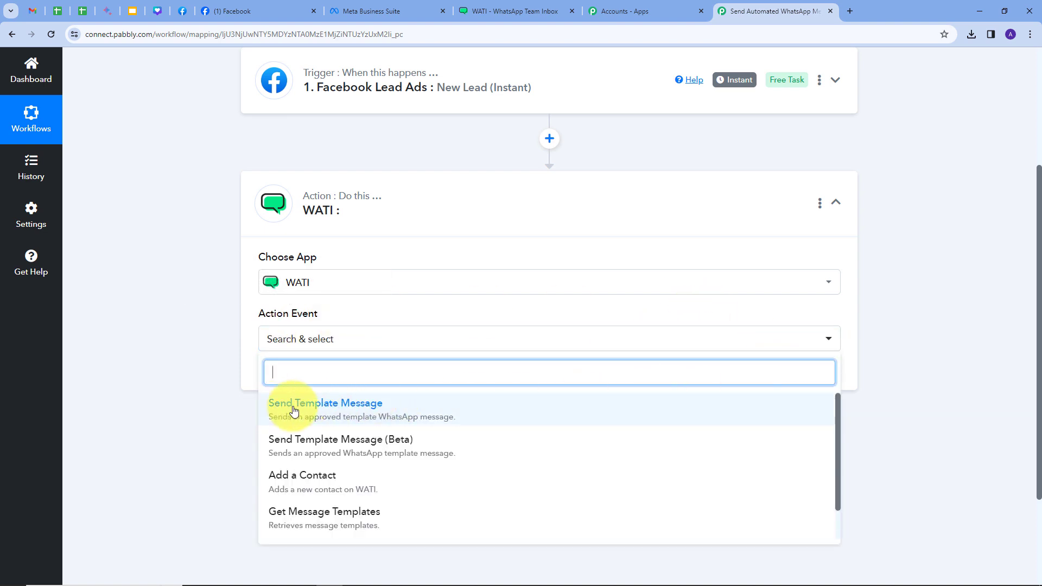
{"action": "left_click", "coordinate": [363, 412]}
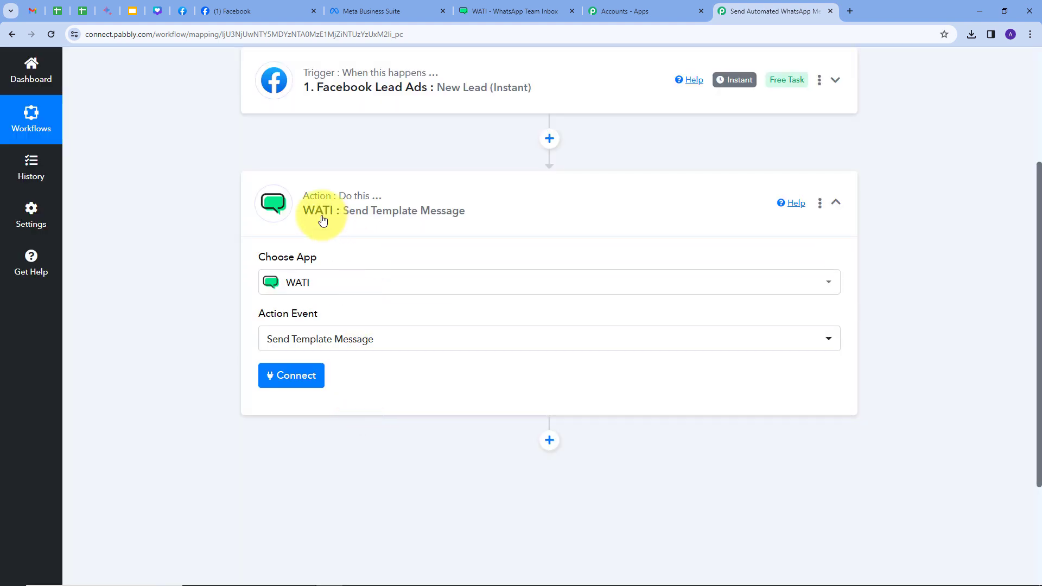
Start a new WATI connection and fill in its API Endpoint with the one copied from WATI's API Docs.
{"action": "left_click", "coordinate": [289, 379]}
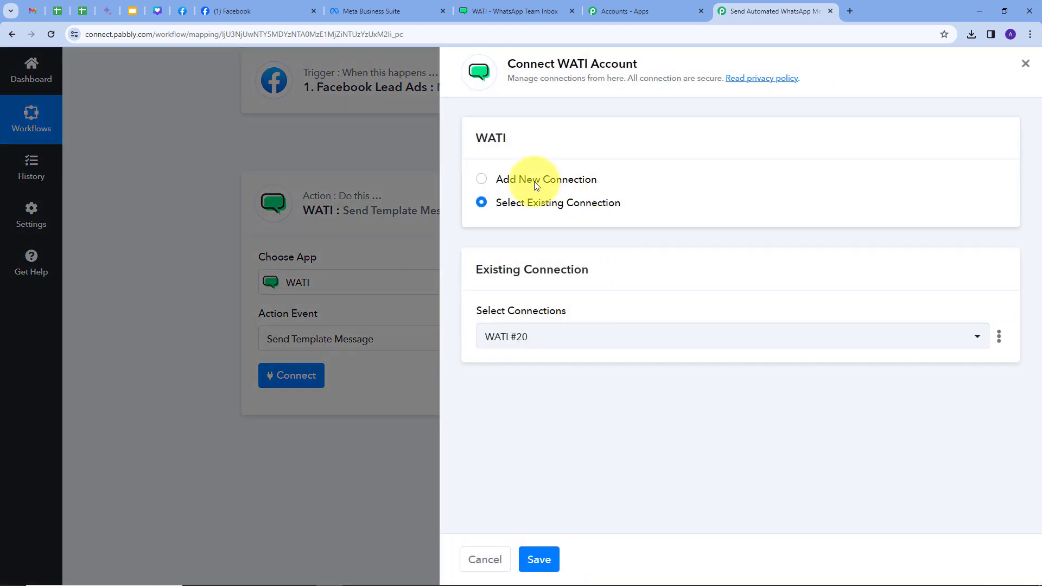
{"action": "left_click", "coordinate": [534, 181]}
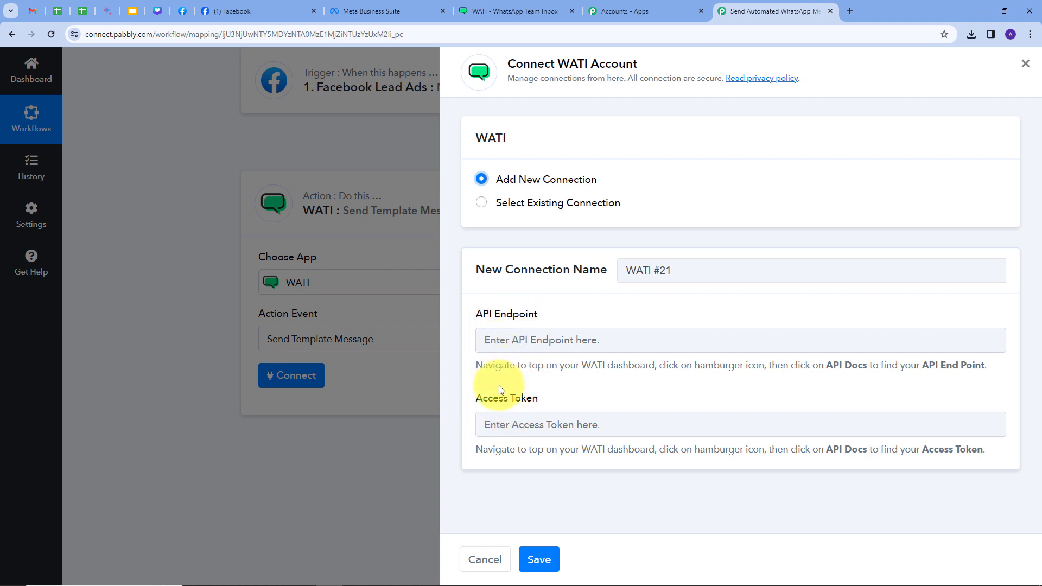
{"action": "left_click", "coordinate": [494, 10]}
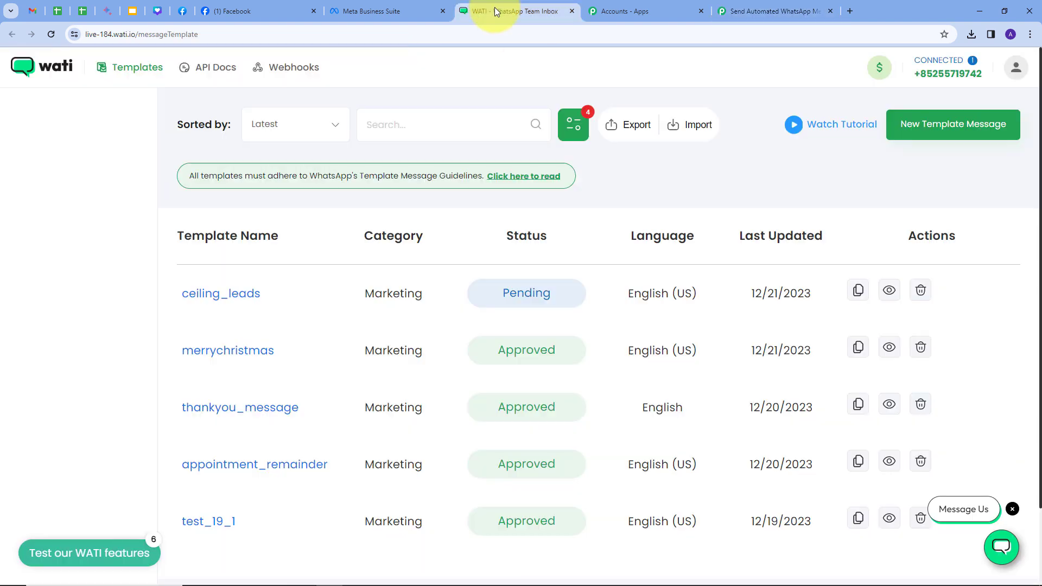
{"action": "left_click", "coordinate": [209, 76]}
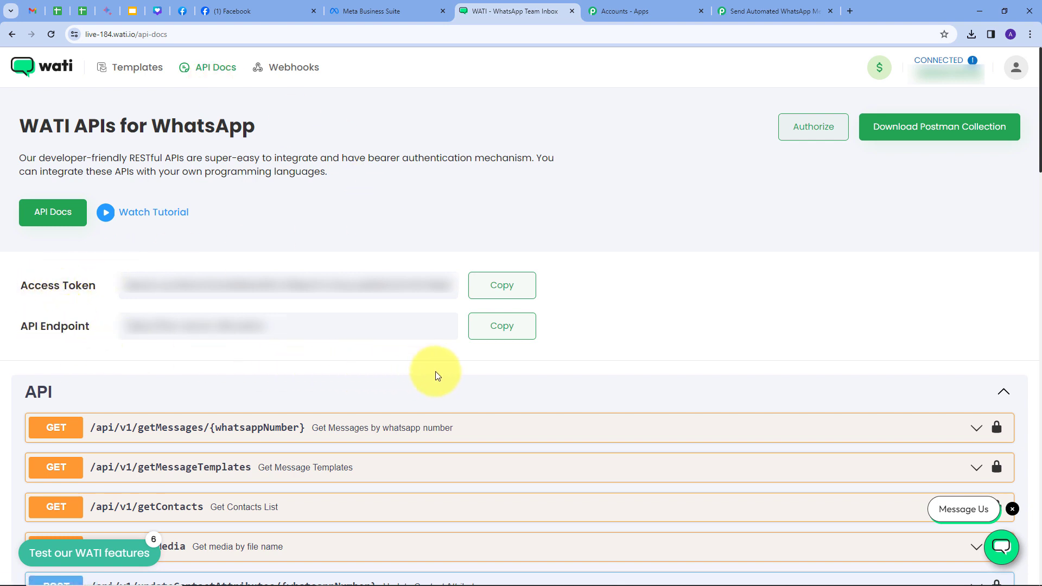
{"action": "left_click", "coordinate": [502, 327]}
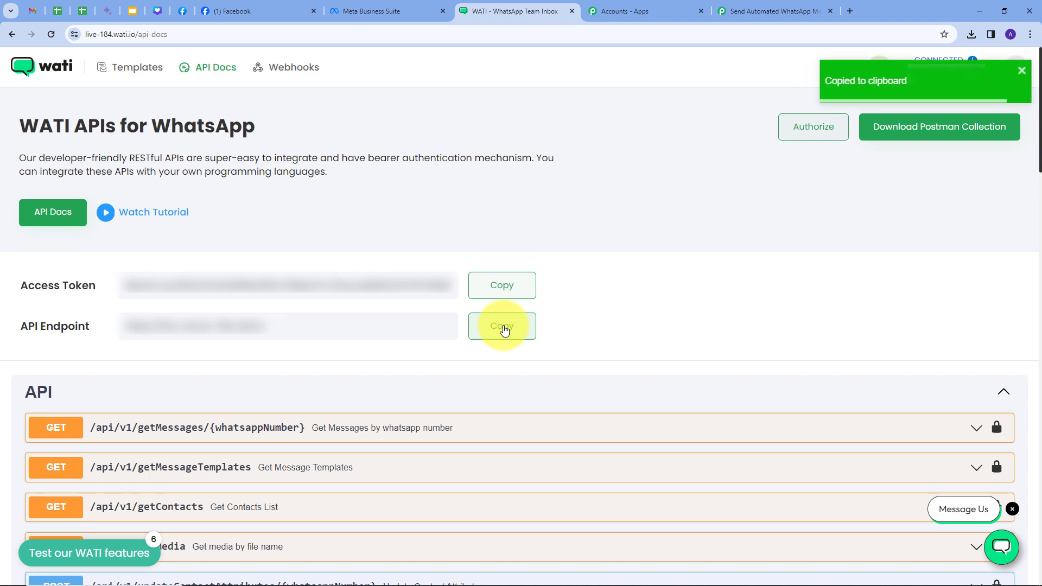
{"action": "left_click", "coordinate": [754, 5]}
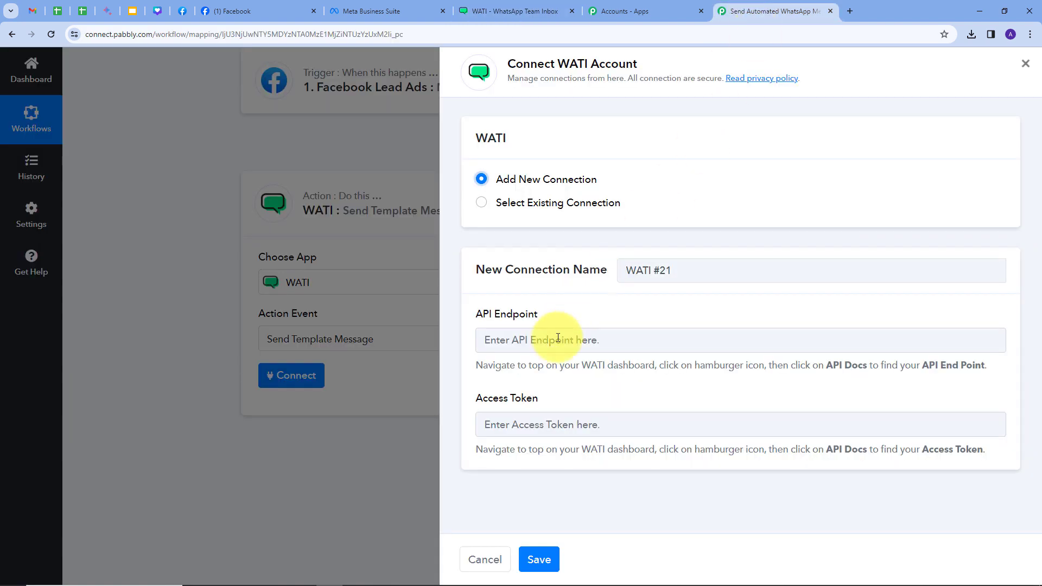
{"action": "left_click", "coordinate": [540, 336]}
{"action": "key", "text": "ctrl+v"}
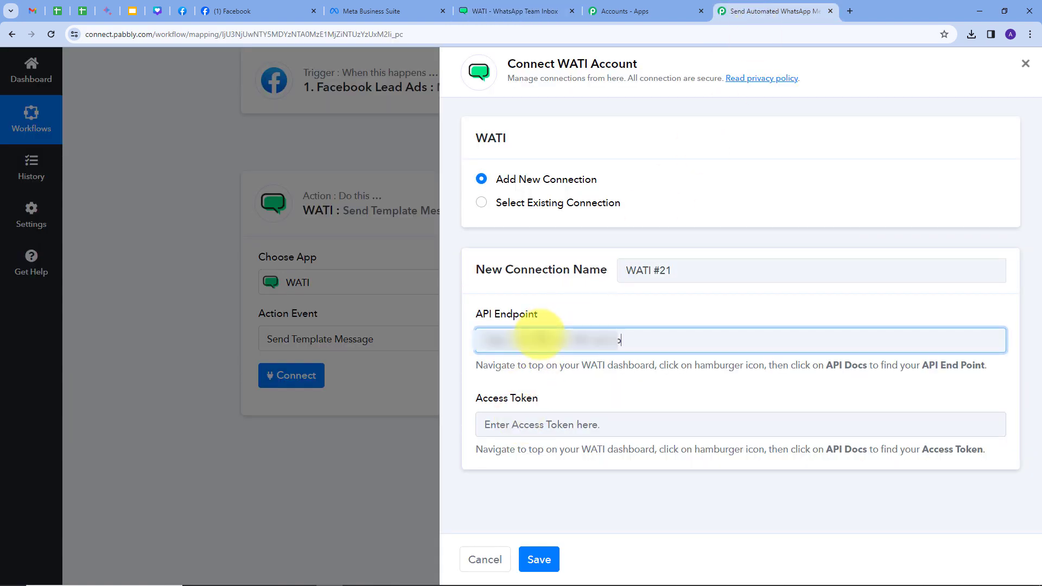
{"action": "left_click", "coordinate": [493, 385]}
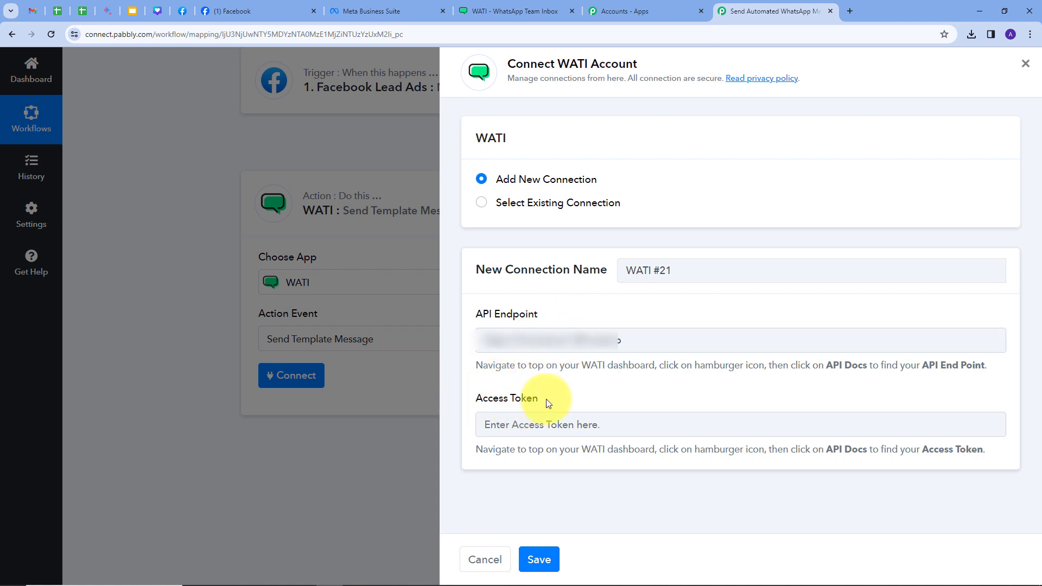
Copy the access token from WATI's API Docs into the new connection's Access Token field and save the connection.
{"action": "left_click", "coordinate": [489, 12]}
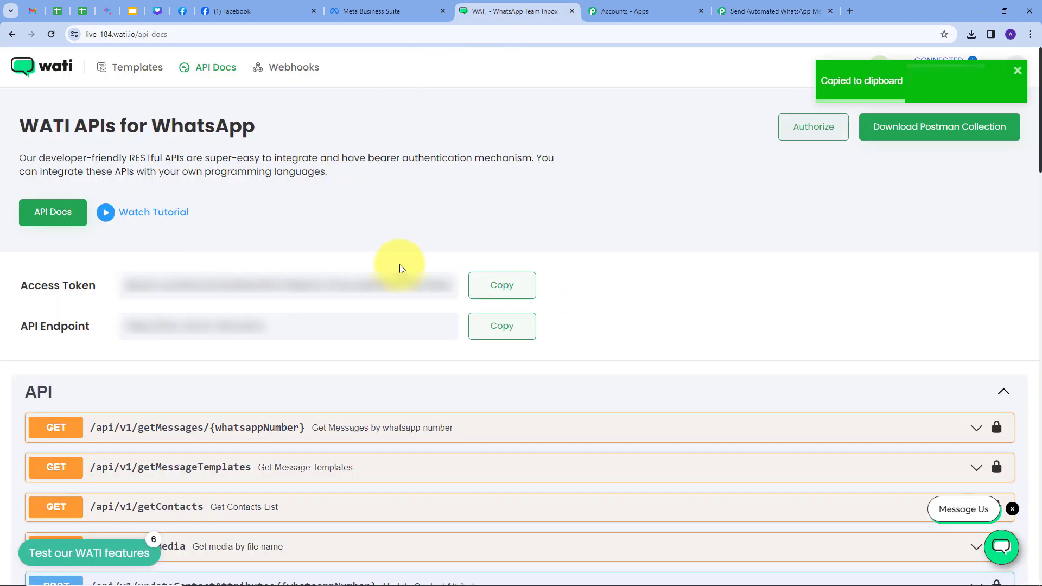
{"action": "left_click", "coordinate": [493, 293]}
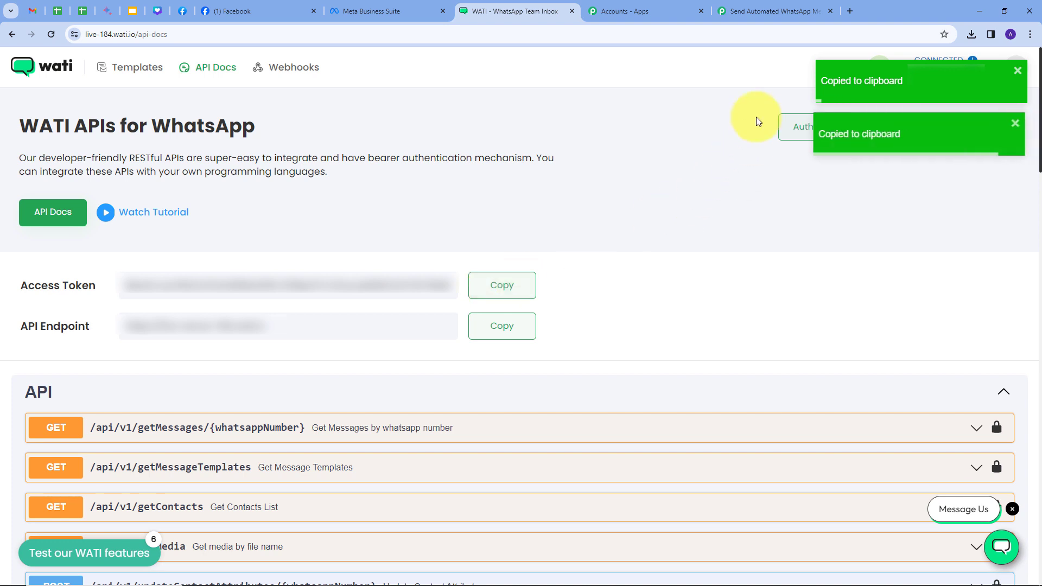
{"action": "left_click", "coordinate": [756, 12]}
{"action": "left_click", "coordinate": [532, 427]}
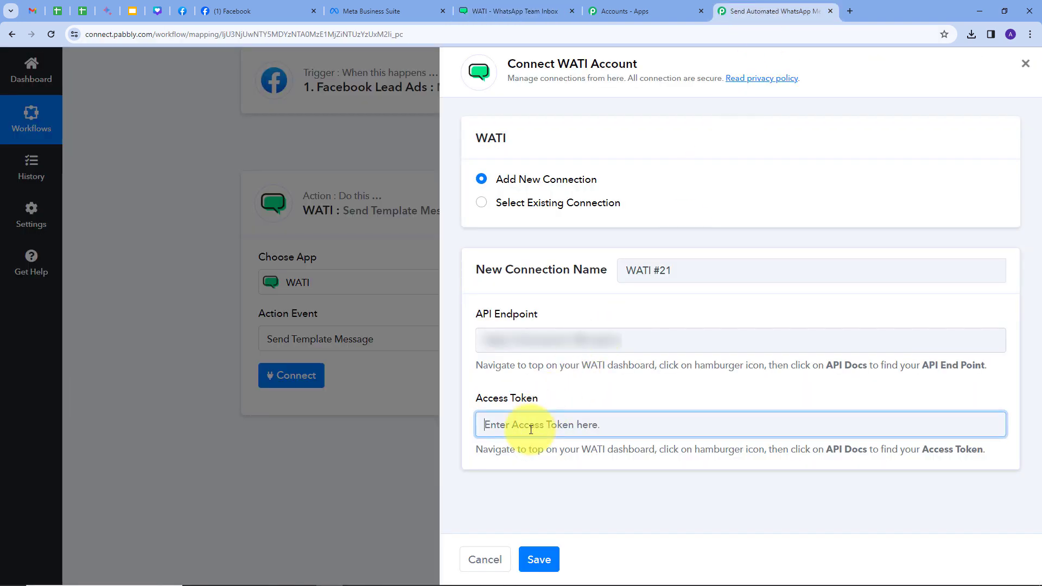
{"action": "key", "text": "ctrl+v"}
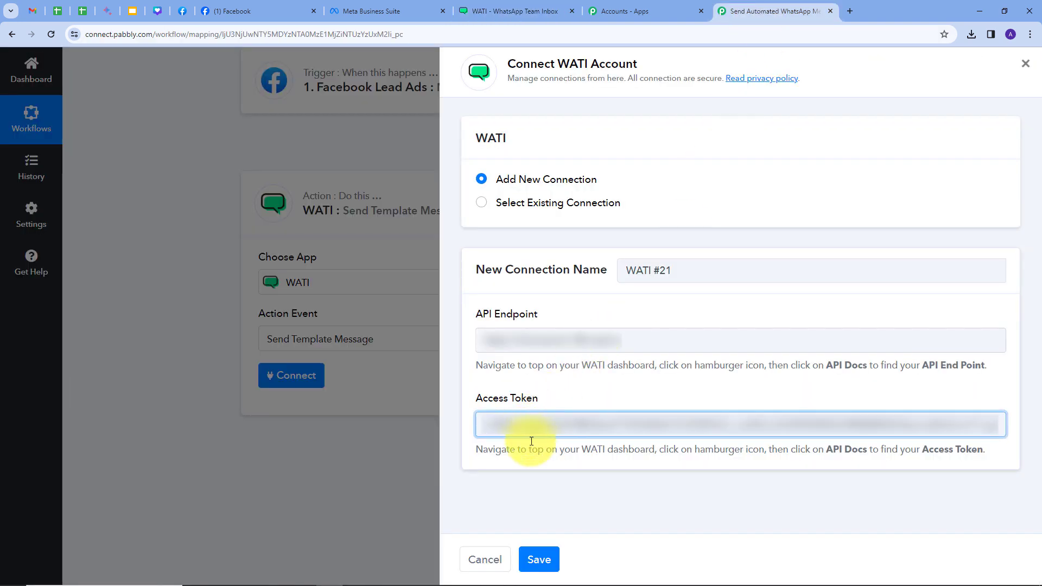
{"action": "left_click", "coordinate": [538, 559]}
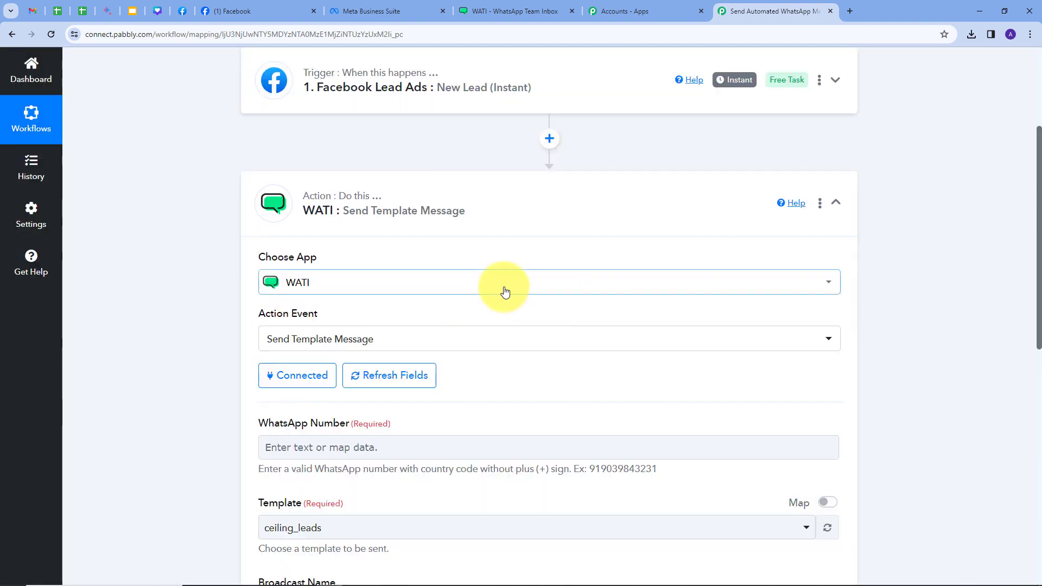
Map the WhatsApp Number field to Res4 Phone Number from the Facebook Lead Ads trigger.
{"action": "scroll", "coordinate": [506, 287], "scroll_direction": "down", "scroll_amount": 4}
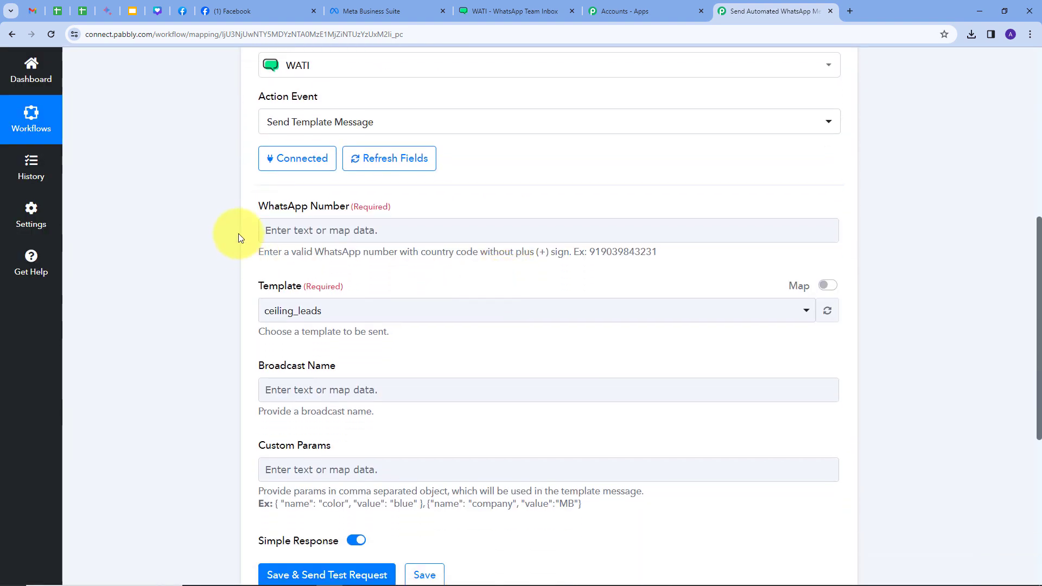
{"action": "left_click", "coordinate": [276, 466]}
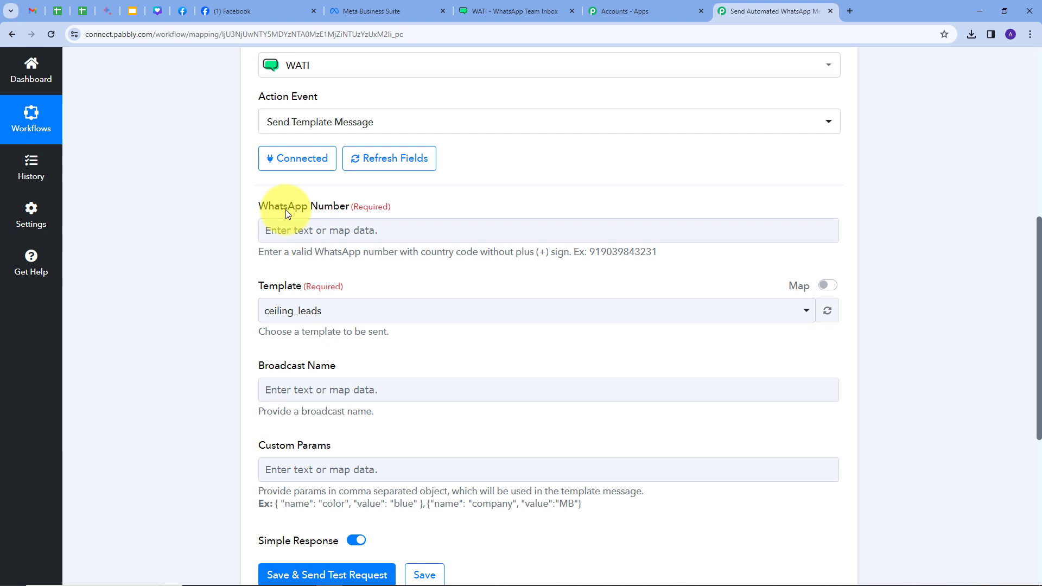
{"action": "left_click", "coordinate": [280, 230]}
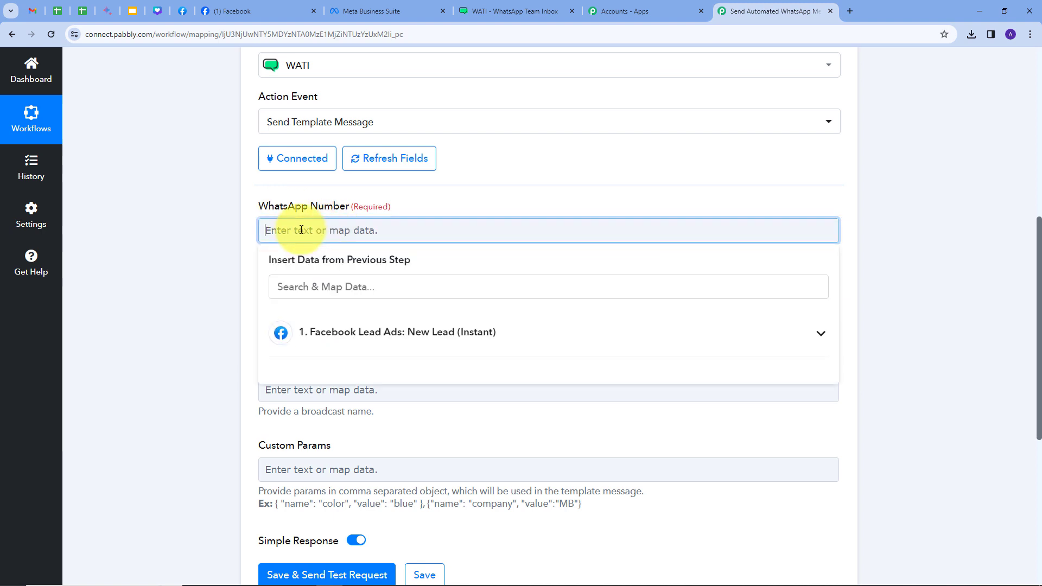
{"action": "left_click", "coordinate": [476, 333]}
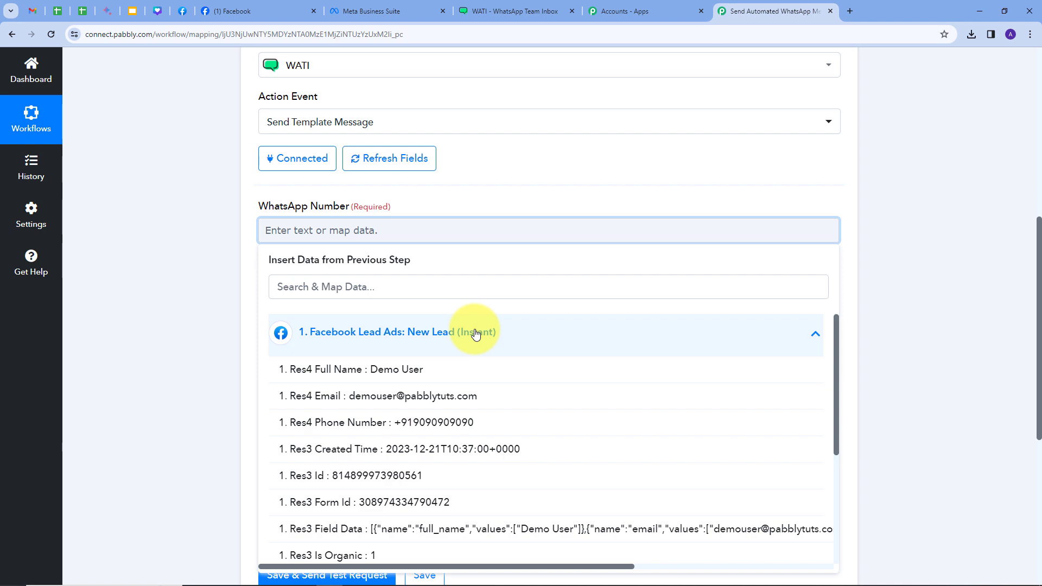
{"action": "left_click", "coordinate": [419, 428]}
{"action": "left_click", "coordinate": [516, 157]}
{"action": "scroll", "coordinate": [358, 201], "scroll_direction": "down", "scroll_amount": 2}
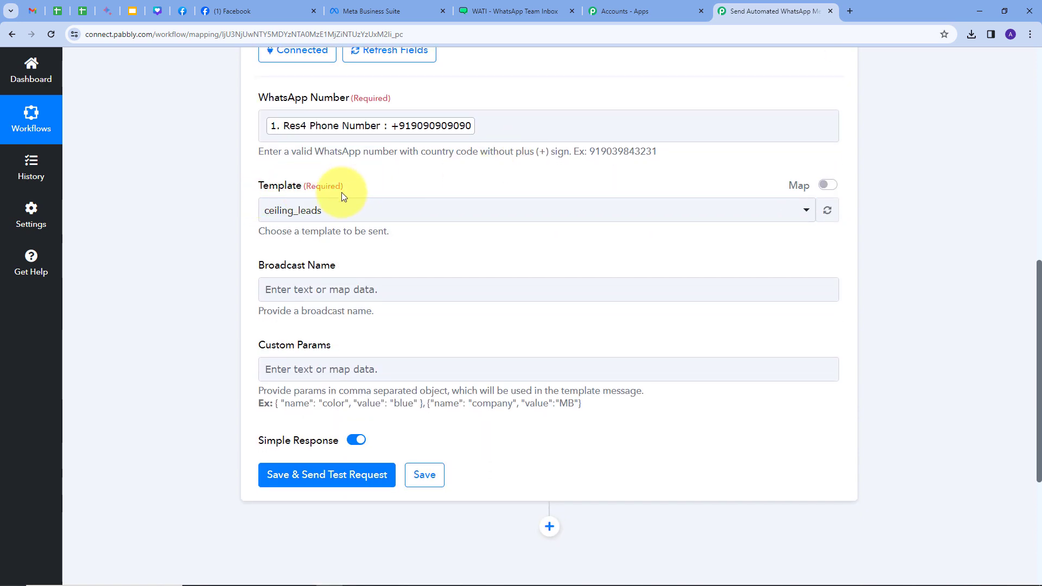
Switch to WATI, check the approval status of the ceiling_leads message template and review its contents.
{"action": "left_click", "coordinate": [496, 10]}
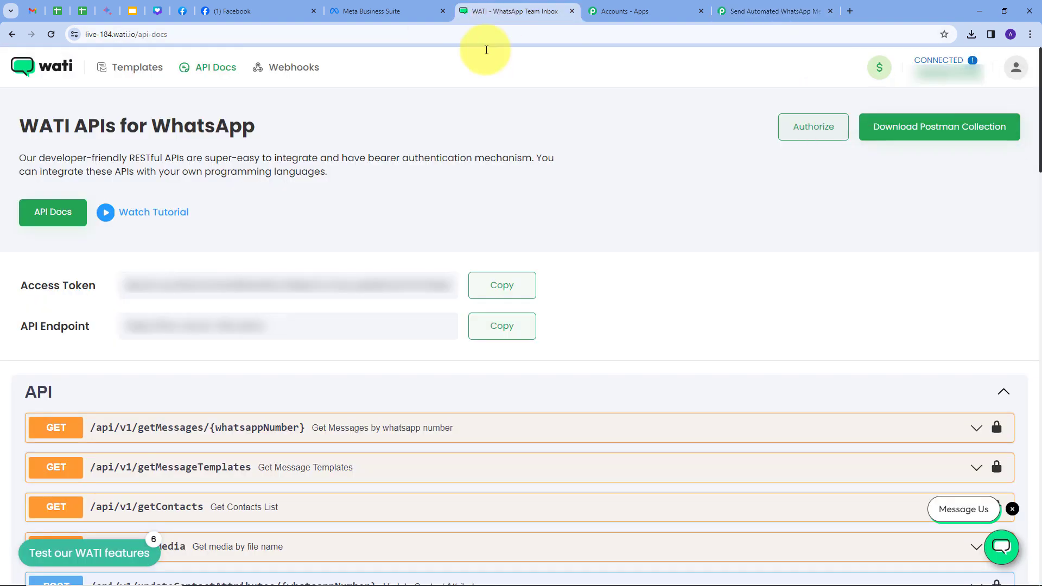
{"action": "left_click", "coordinate": [129, 76]}
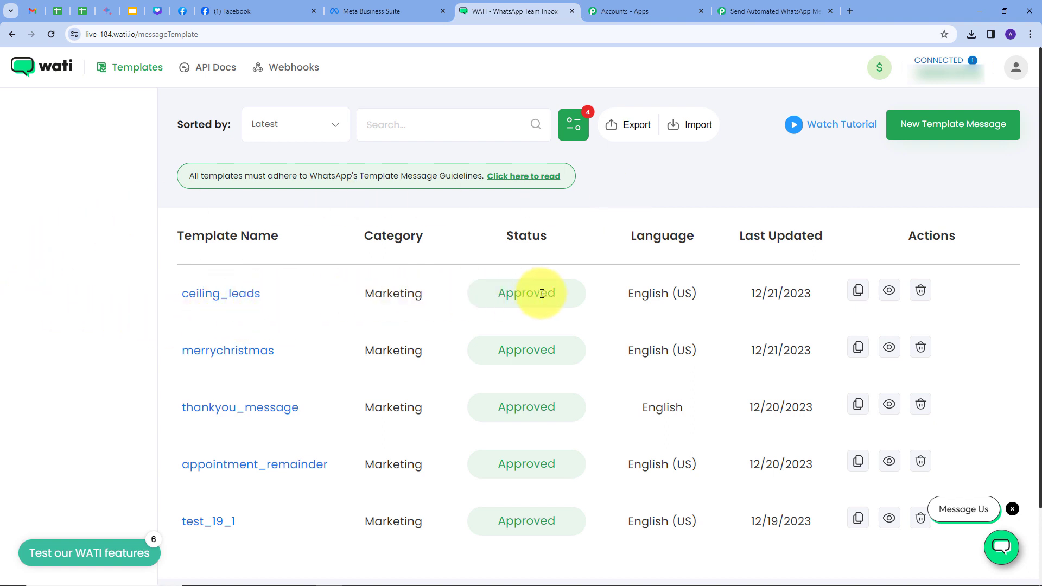
{"action": "left_click", "coordinate": [211, 302]}
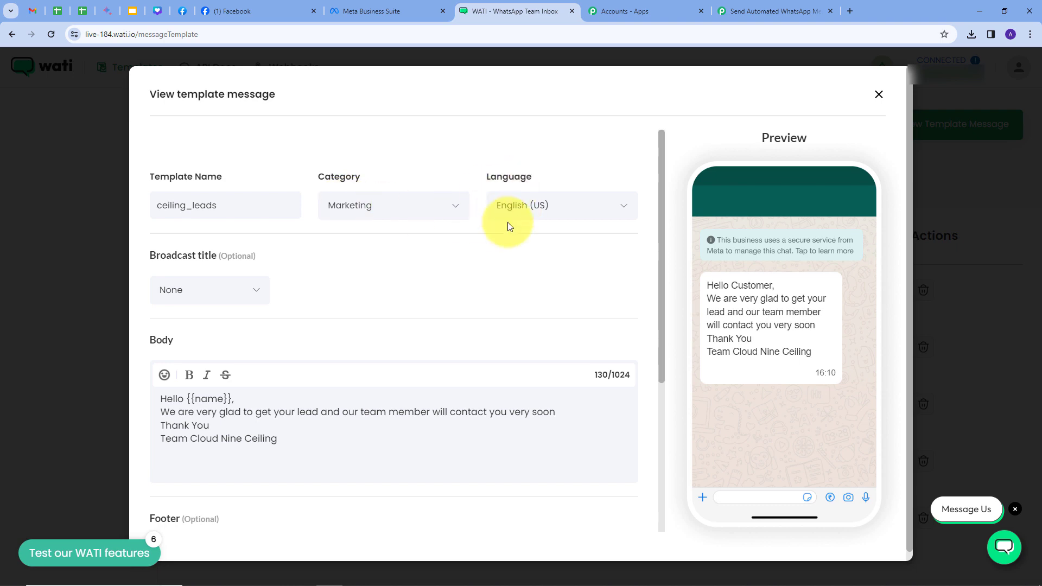
{"action": "scroll", "coordinate": [435, 221], "scroll_direction": "down", "scroll_amount": 2}
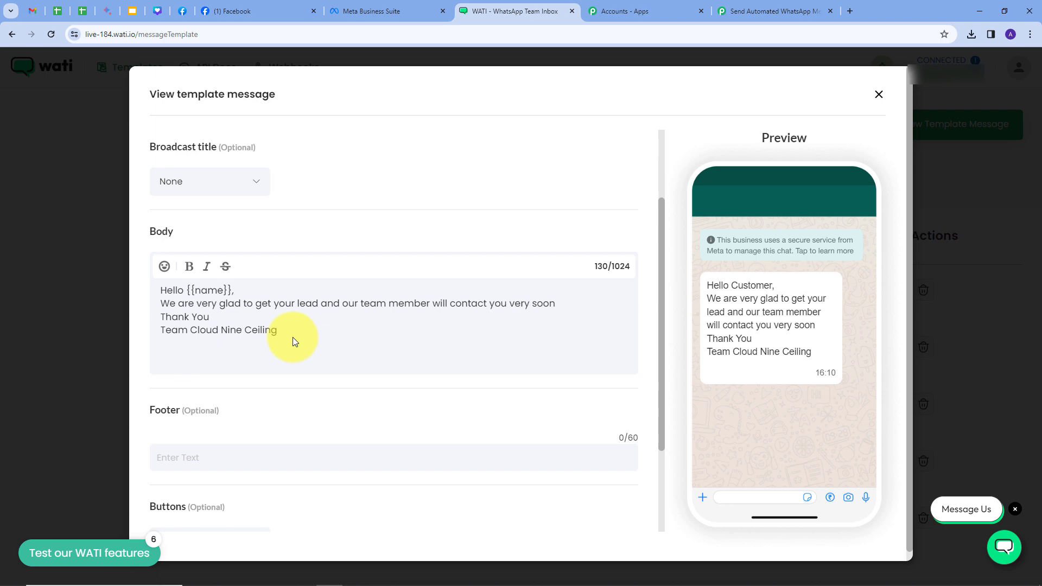
{"action": "scroll", "coordinate": [292, 337], "scroll_direction": "down", "scroll_amount": 1}
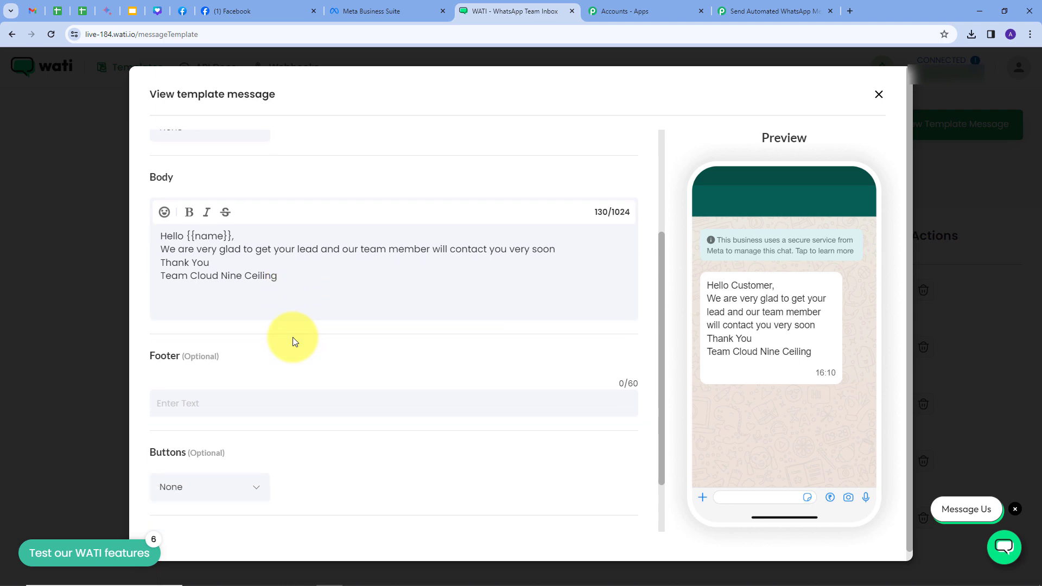
{"action": "scroll", "coordinate": [292, 337], "scroll_direction": "up", "scroll_amount": 2}
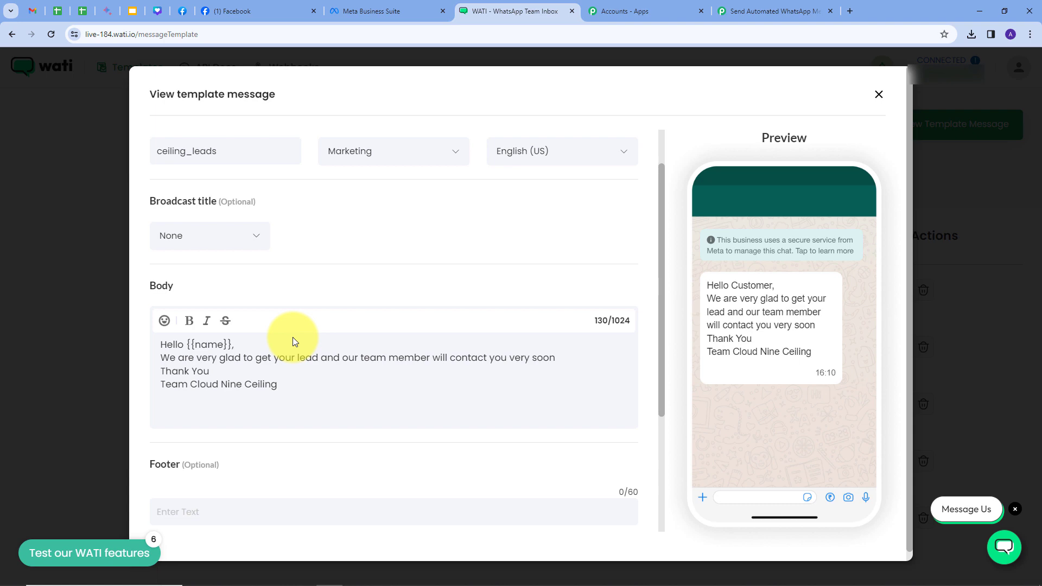
Switch back to Pabbly Connect and choose ceiling_leads as the template for the WATI message.
{"action": "left_click", "coordinate": [739, 11]}
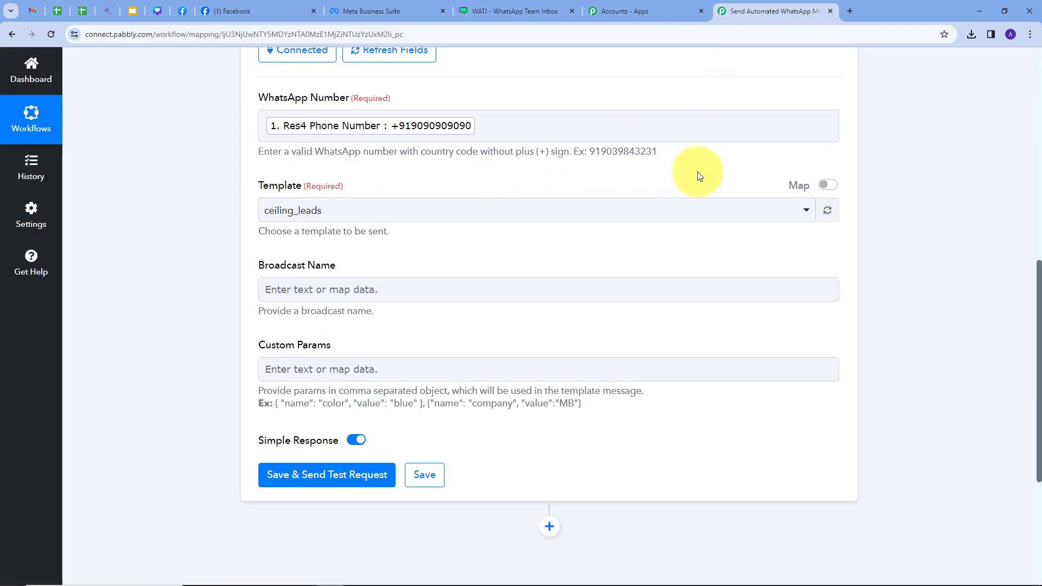
{"action": "left_click", "coordinate": [586, 210]}
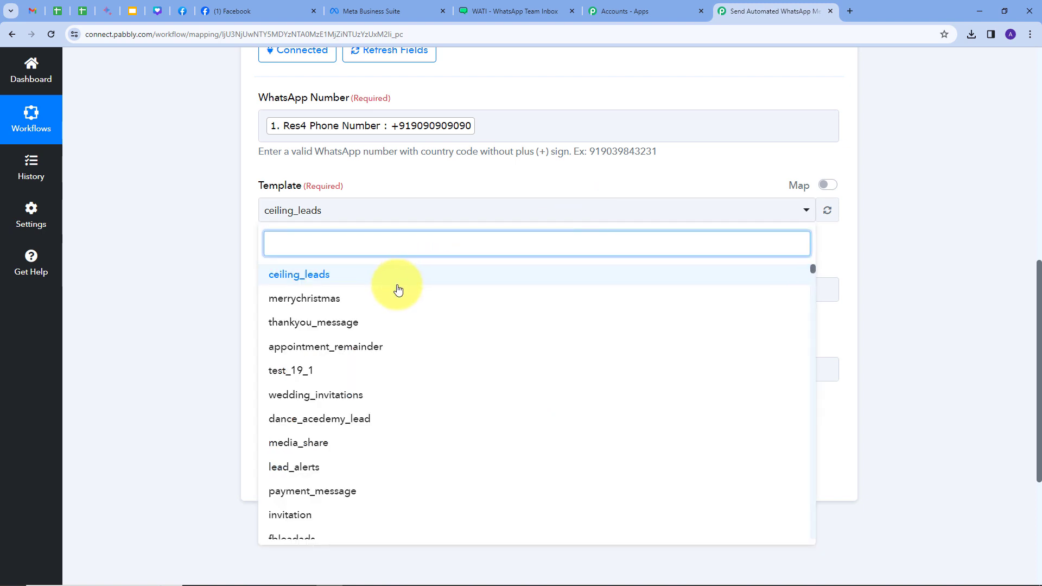
{"action": "scroll", "coordinate": [399, 289], "scroll_direction": "down", "scroll_amount": 3}
{"action": "scroll", "coordinate": [400, 332], "scroll_direction": "up", "scroll_amount": 3}
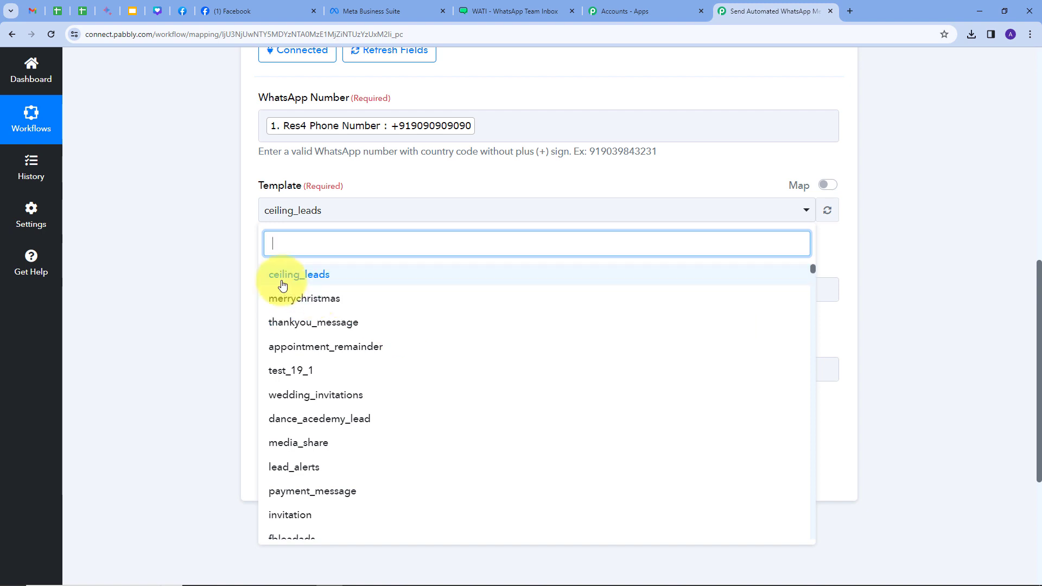
{"action": "left_click", "coordinate": [319, 277]}
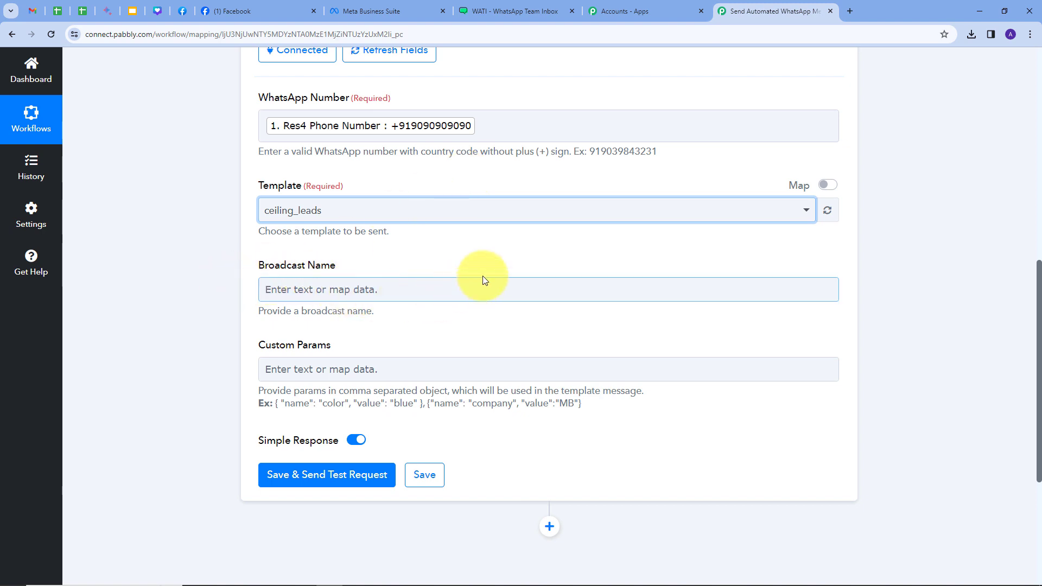
Check the template's broadcast title in WATI and set the Broadcast Name in Pabbly Connect to None.
{"action": "left_click", "coordinate": [513, 15]}
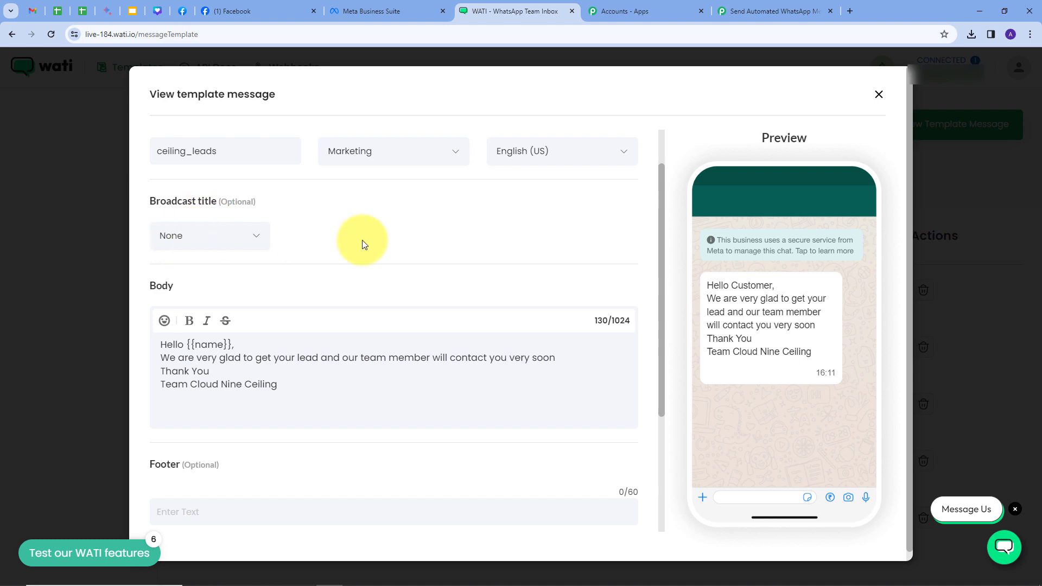
{"action": "left_click", "coordinate": [771, 10]}
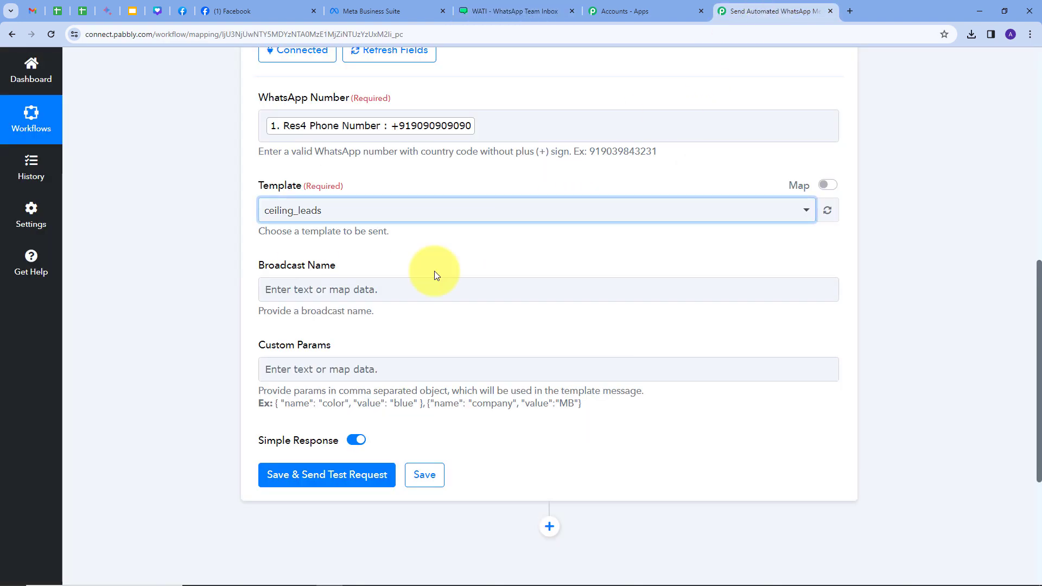
{"action": "left_click", "coordinate": [343, 288]}
{"action": "type", "text": "None"}
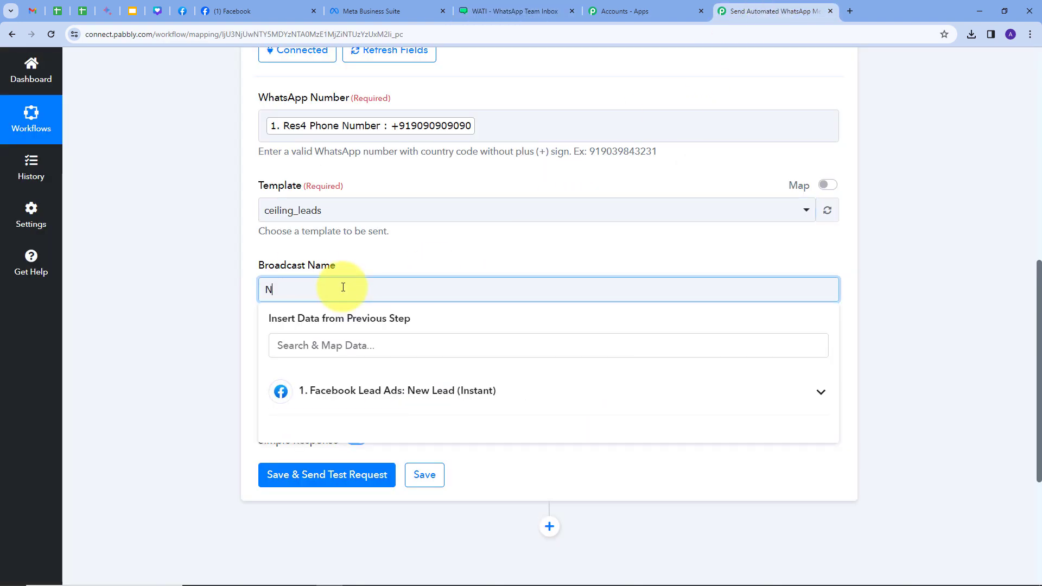
Copy the first example parameter, { "name": "color", "value": "blue" }, into the Custom Params field.
{"action": "scroll", "coordinate": [373, 263], "scroll_direction": "down", "scroll_amount": 1}
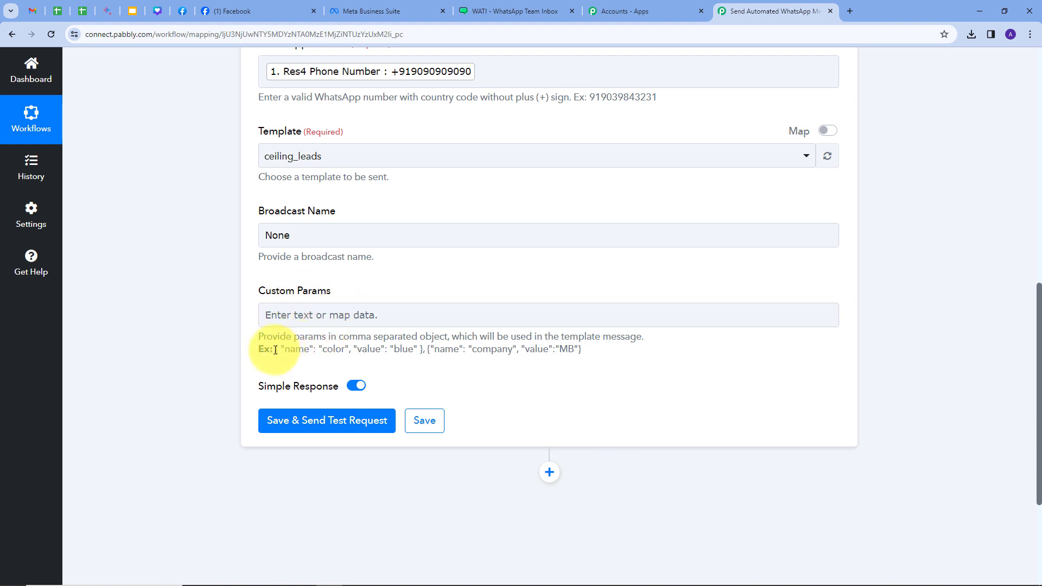
{"action": "left_click_drag", "start_coordinate": [275, 349], "coordinate": [424, 362]}
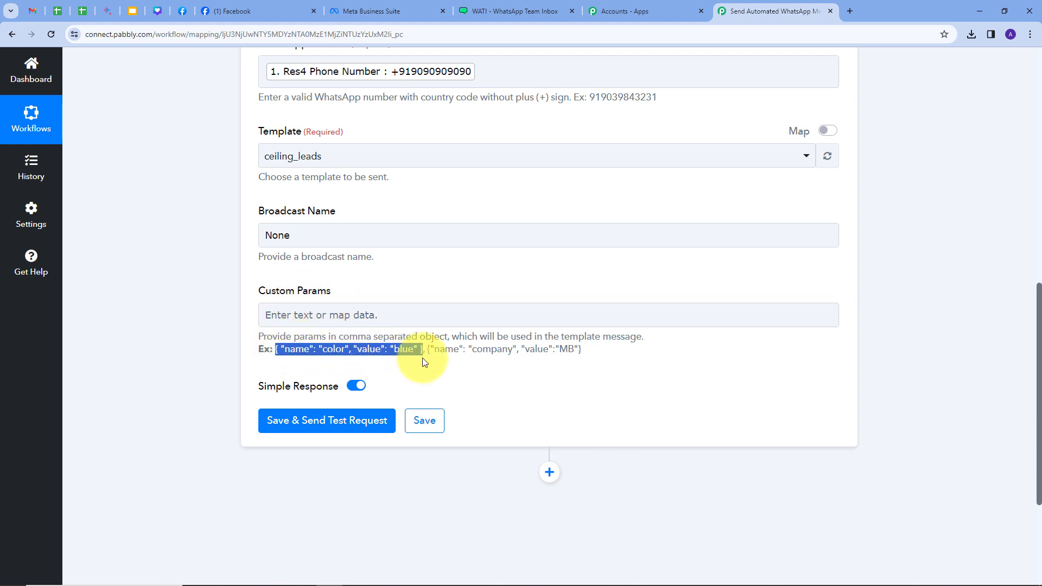
{"action": "left_click", "coordinate": [326, 314]}
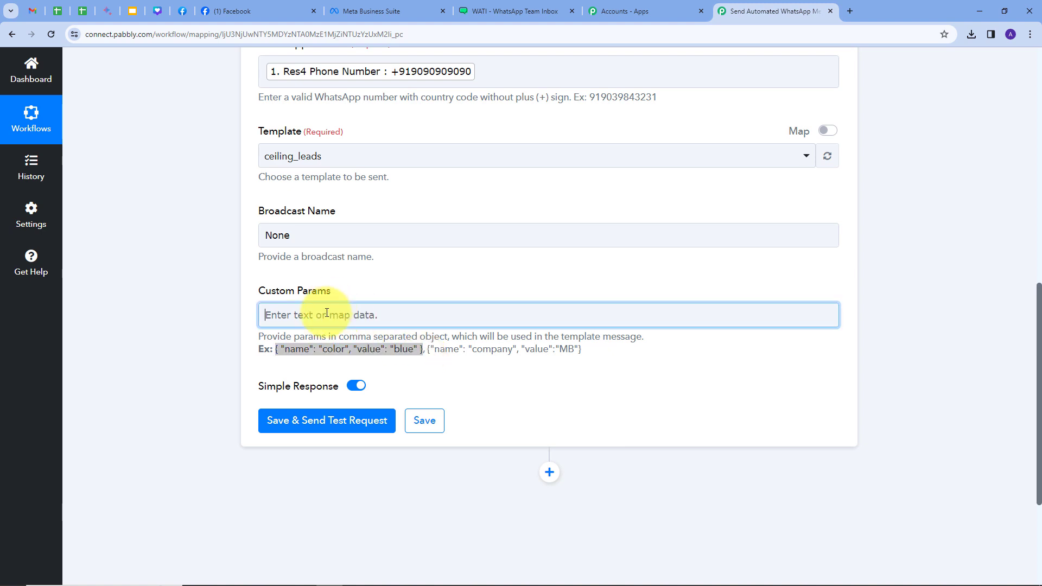
{"action": "type", "text": "{ \"name\": \"color\", \"value\": \"blue\" }"}
{"action": "left_click", "coordinate": [393, 285]}
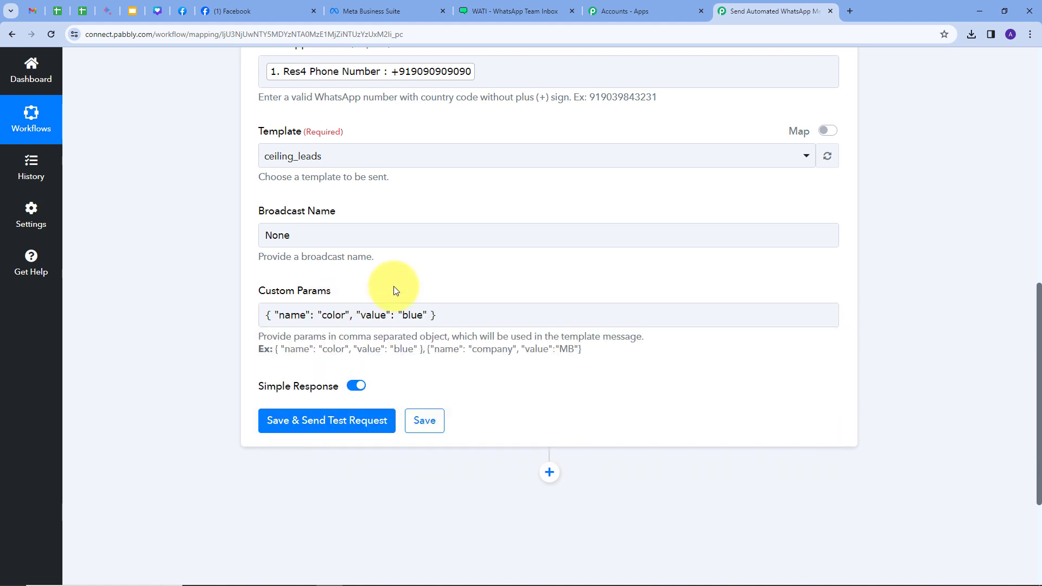
Replace "color" with "name" as the parameter name in Custom Params.
{"action": "left_click", "coordinate": [282, 315]}
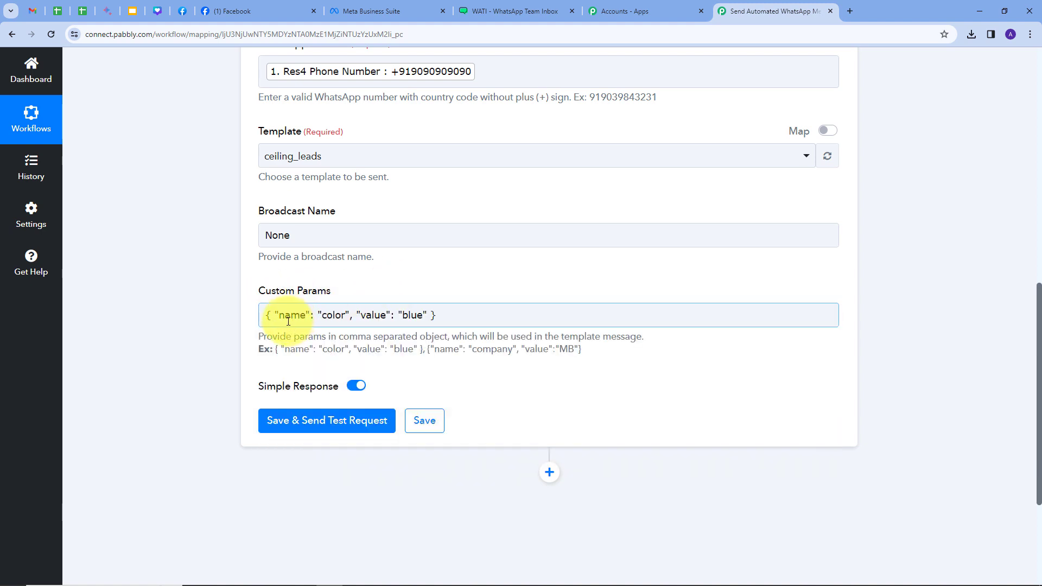
{"action": "left_click", "coordinate": [324, 316]}
{"action": "double_click", "coordinate": [324, 316]}
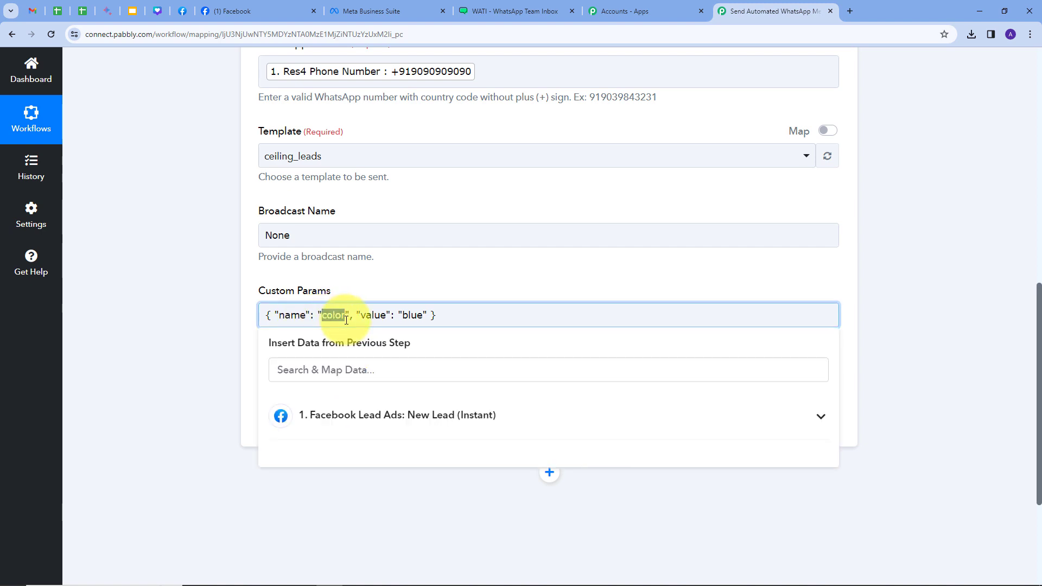
{"action": "key", "text": "BackSpace"}
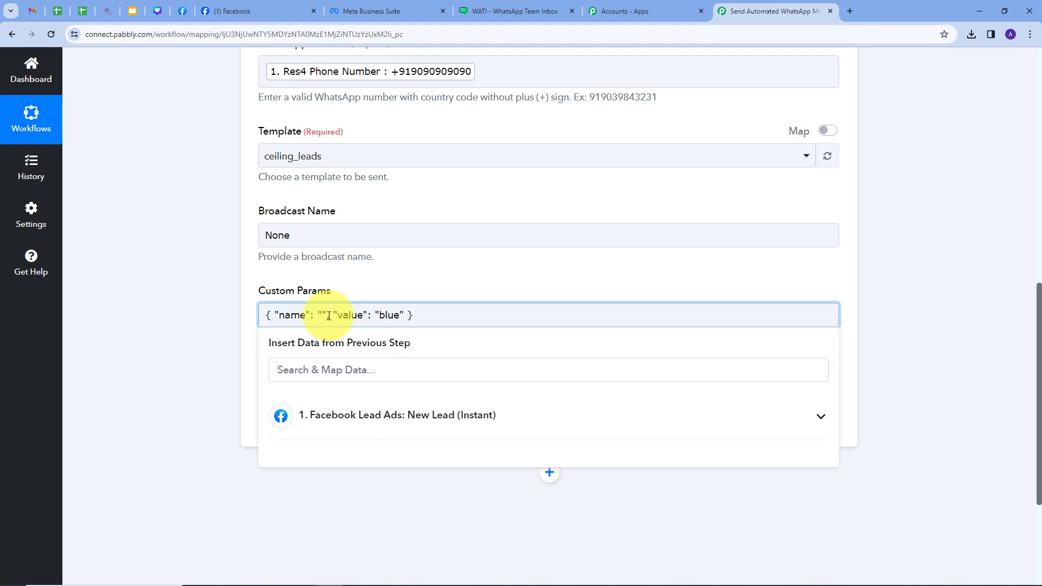
{"action": "type", "text": "name"}
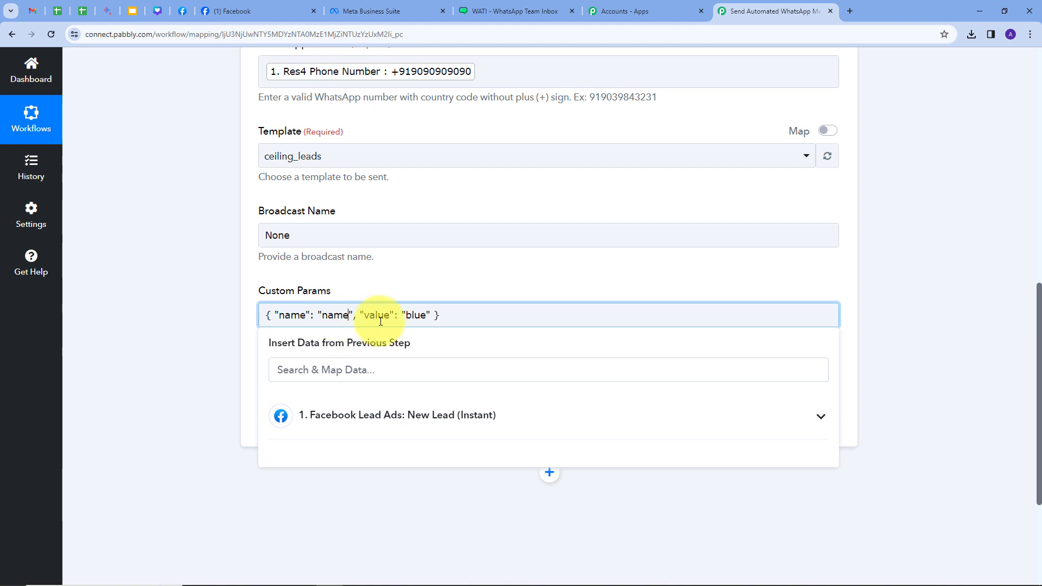
Replace the value "blue" in Custom Params with Res4 Full Name mapped from the Facebook Lead Ads trigger.
{"action": "left_click_drag", "start_coordinate": [405, 316], "coordinate": [427, 319]}
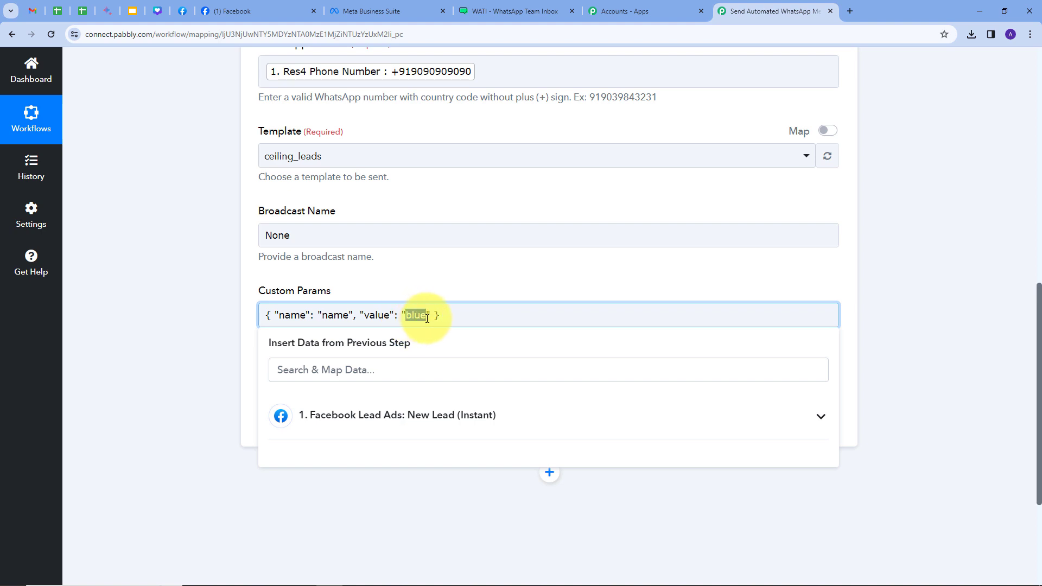
{"action": "key", "text": "BackSpace"}
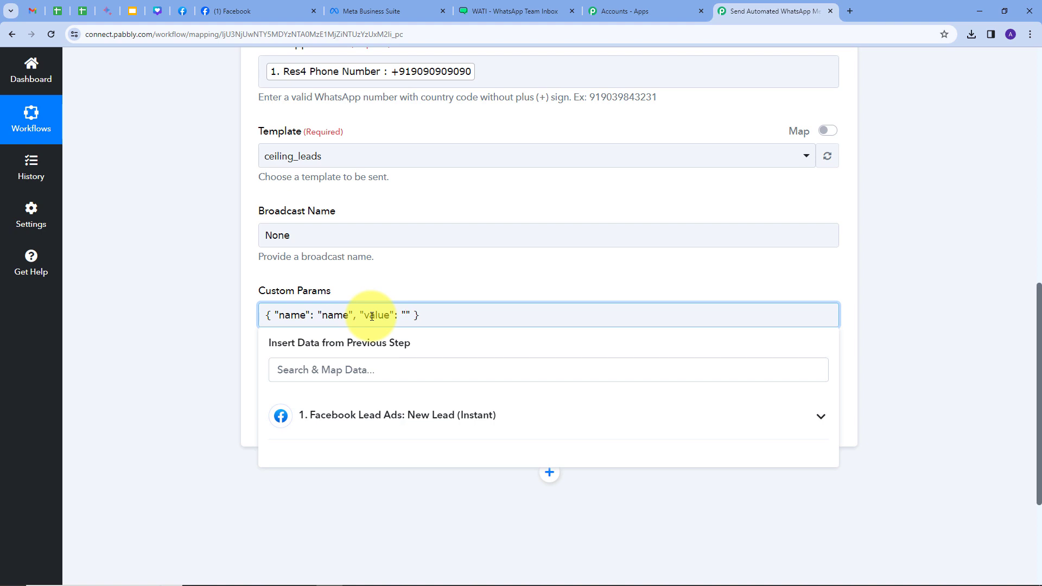
{"action": "left_click", "coordinate": [430, 425]}
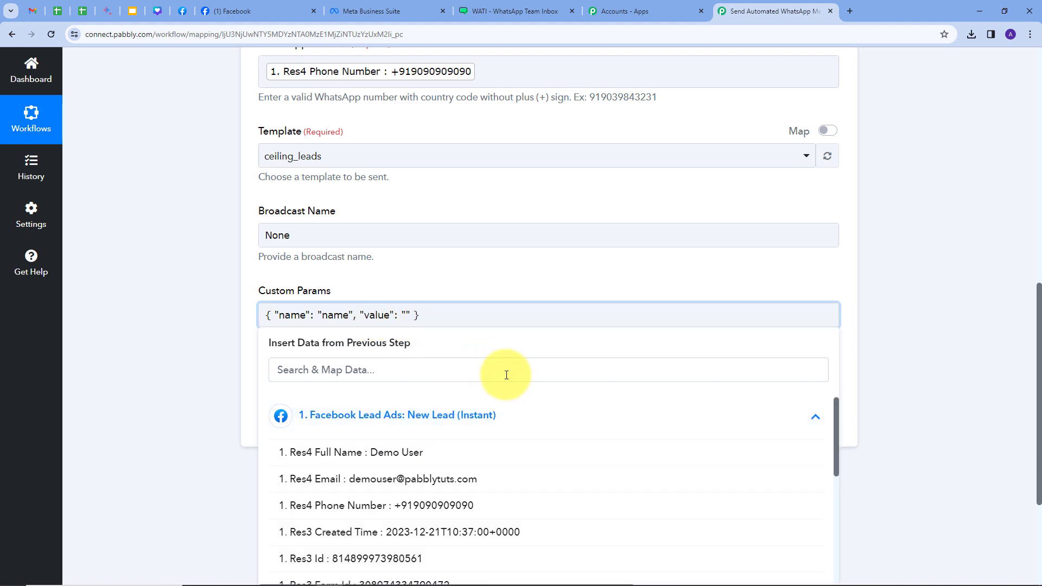
{"action": "left_click", "coordinate": [390, 457]}
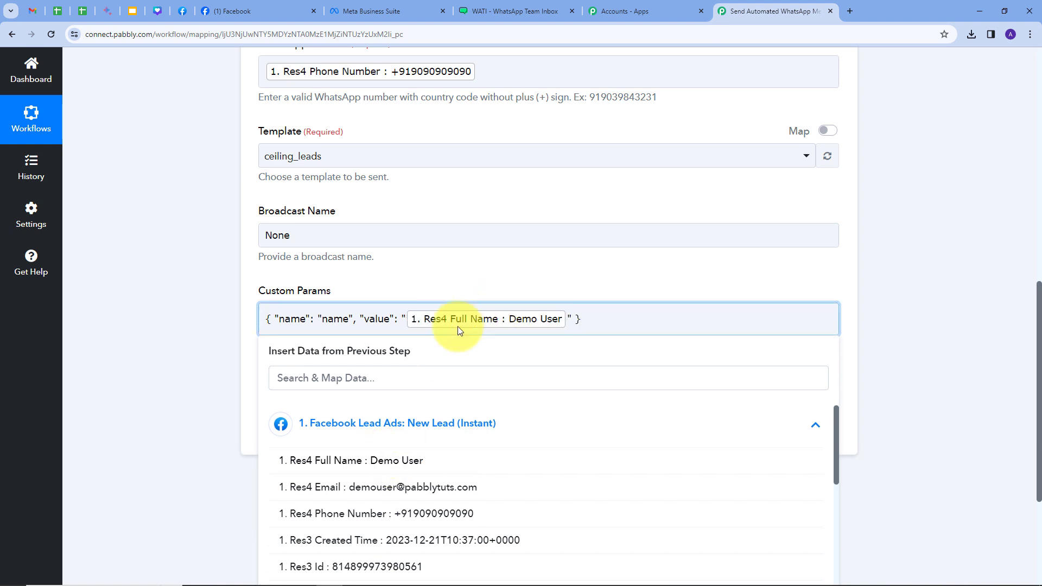
{"action": "left_click", "coordinate": [374, 318]}
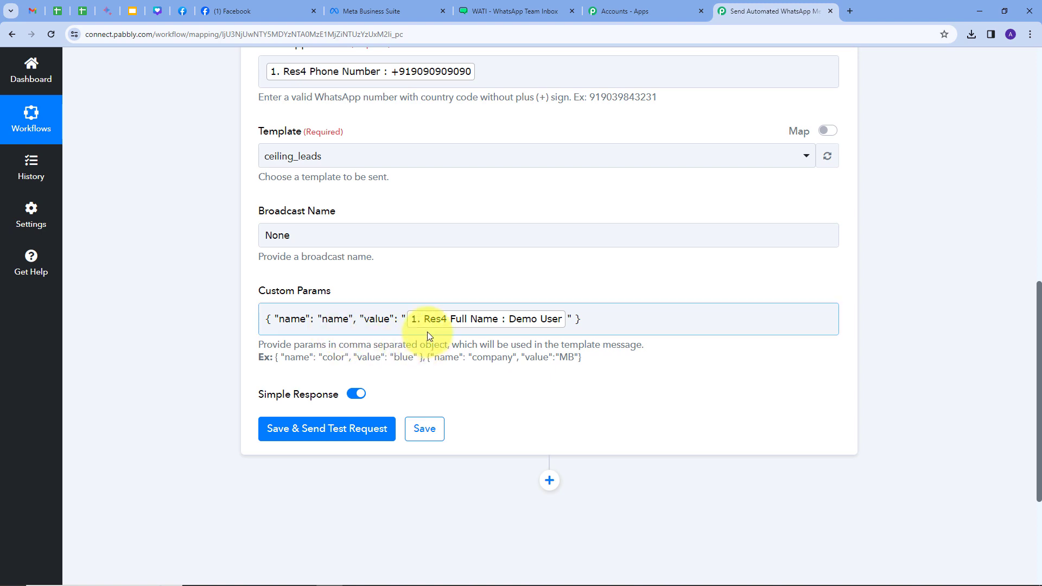
{"action": "left_click", "coordinate": [588, 324]}
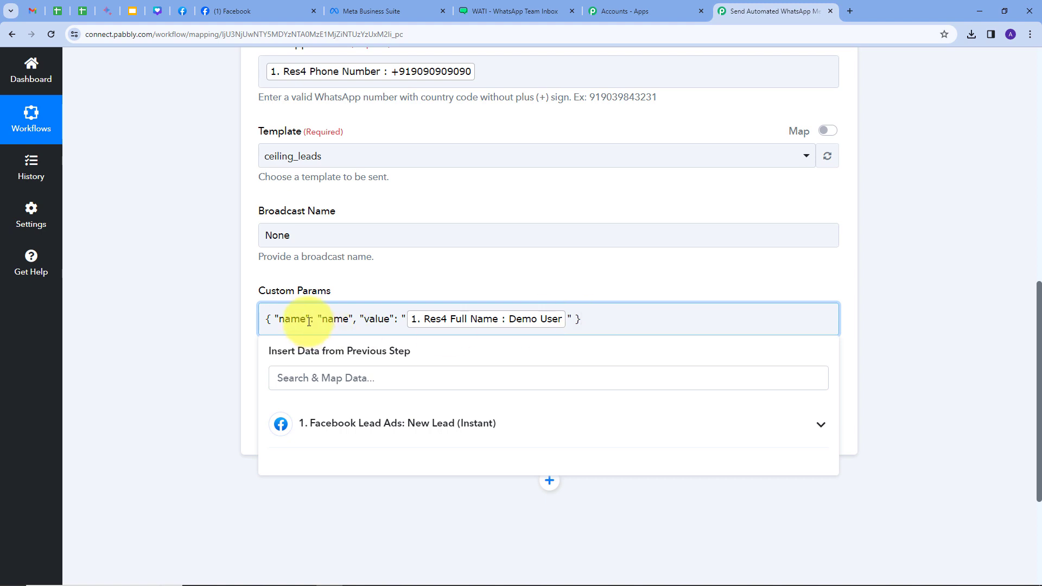
{"action": "left_click", "coordinate": [523, 278]}
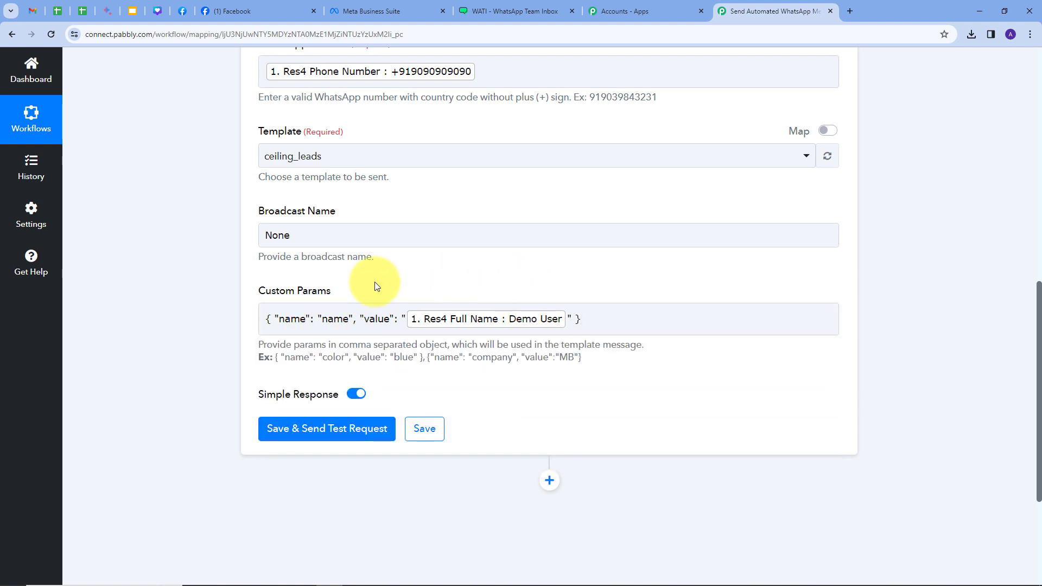
{"action": "left_click", "coordinate": [586, 318]}
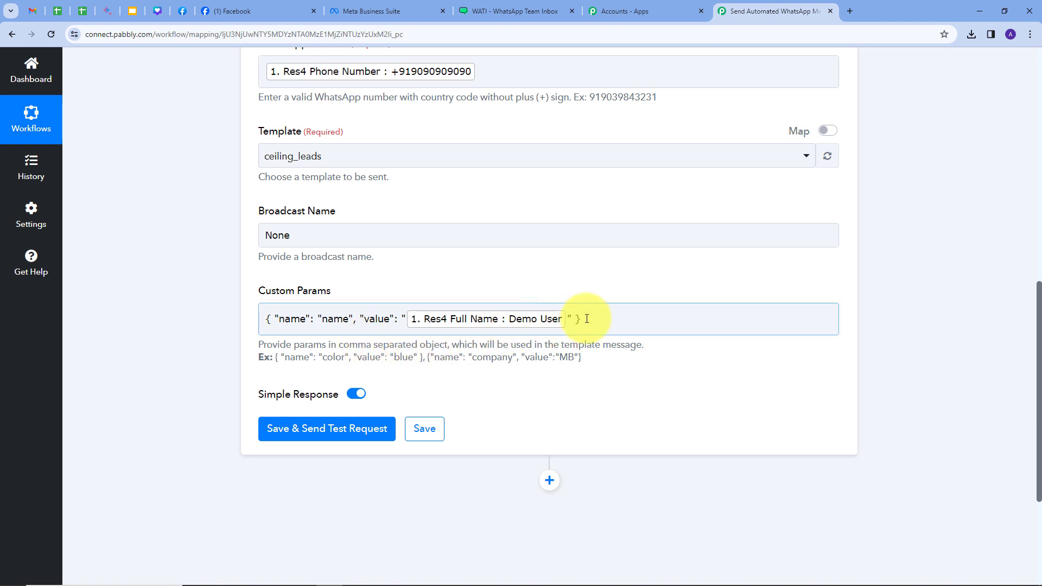
{"action": "left_click", "coordinate": [587, 319]}
{"action": "type", "text": ","}
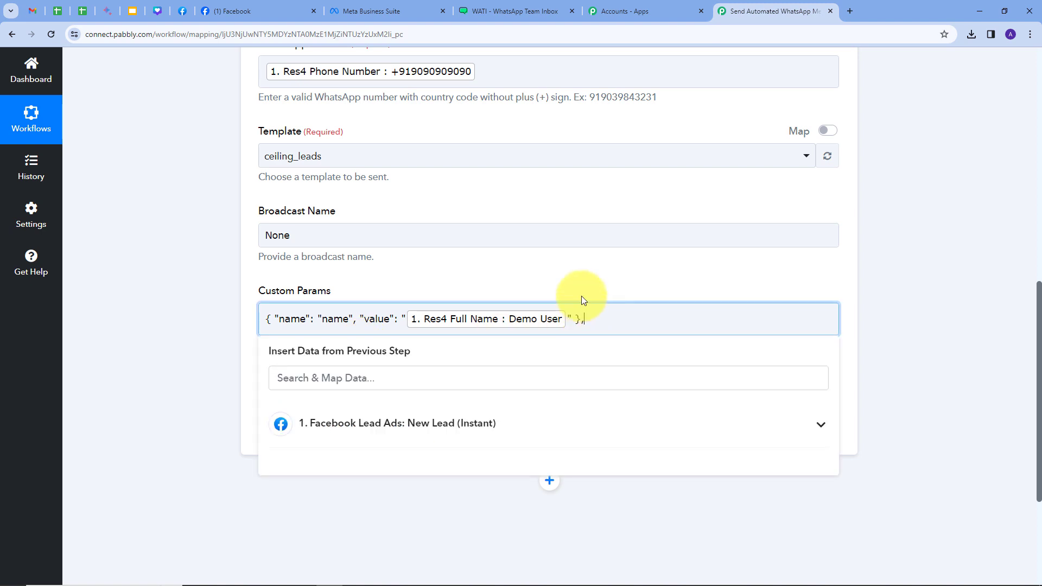
{"action": "left_click", "coordinate": [587, 281]}
{"action": "left_click_drag", "start_coordinate": [427, 357], "coordinate": [582, 356]}
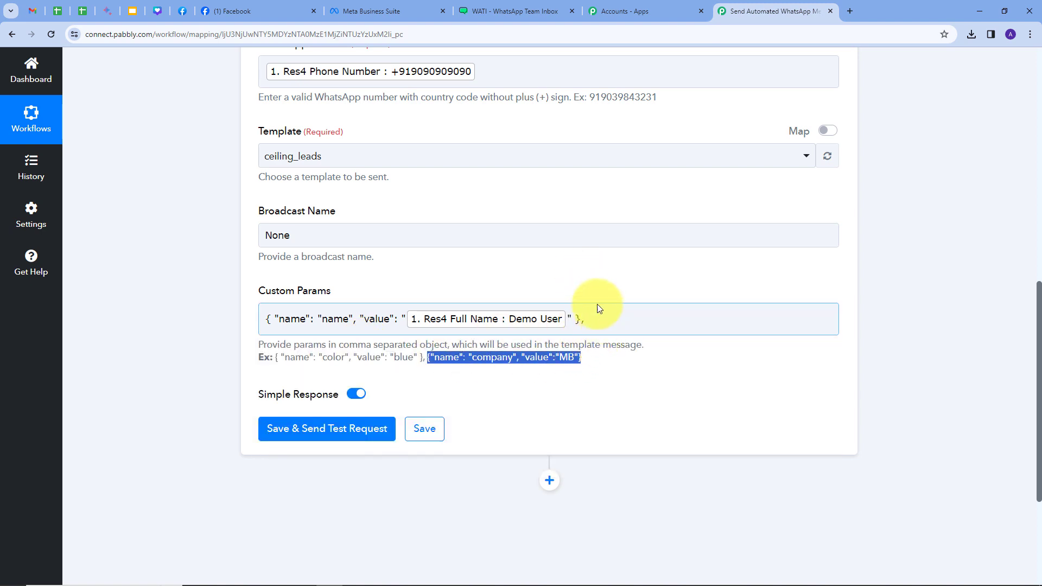
{"action": "left_click", "coordinate": [604, 318]}
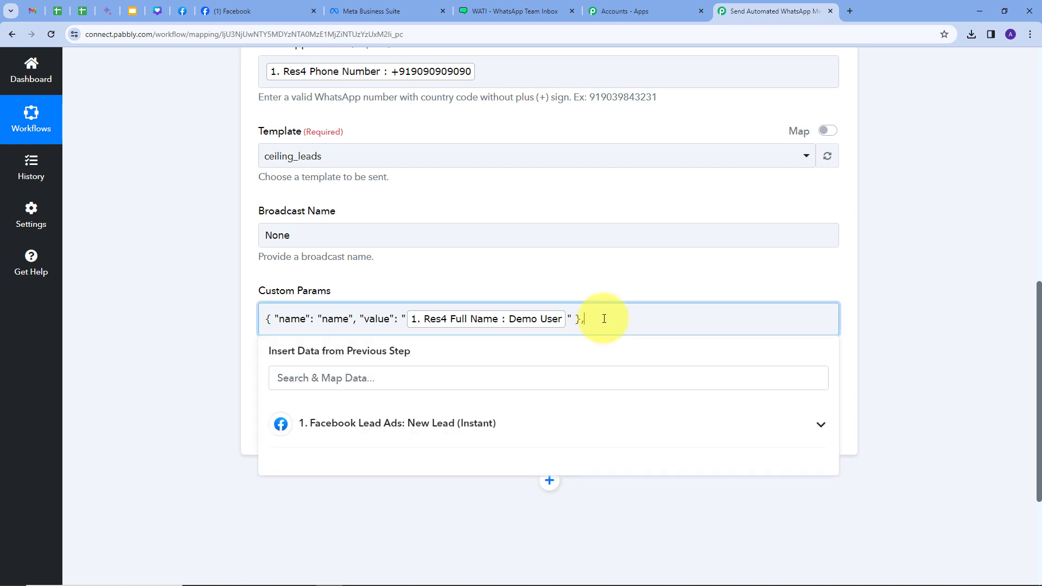
{"action": "key", "text": "BackSpace"}
{"action": "left_click", "coordinate": [279, 151]}
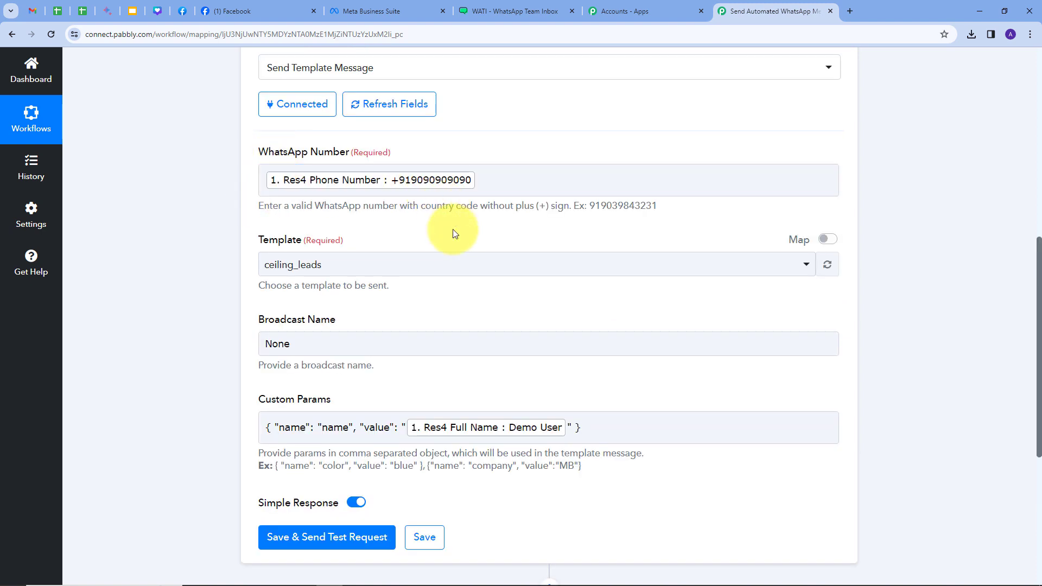
Save the WATI action with a test request and review the Contact Id in the received response.
{"action": "scroll", "coordinate": [453, 232], "scroll_direction": "down", "scroll_amount": 2}
{"action": "scroll", "coordinate": [455, 236], "scroll_direction": "down", "scroll_amount": 2}
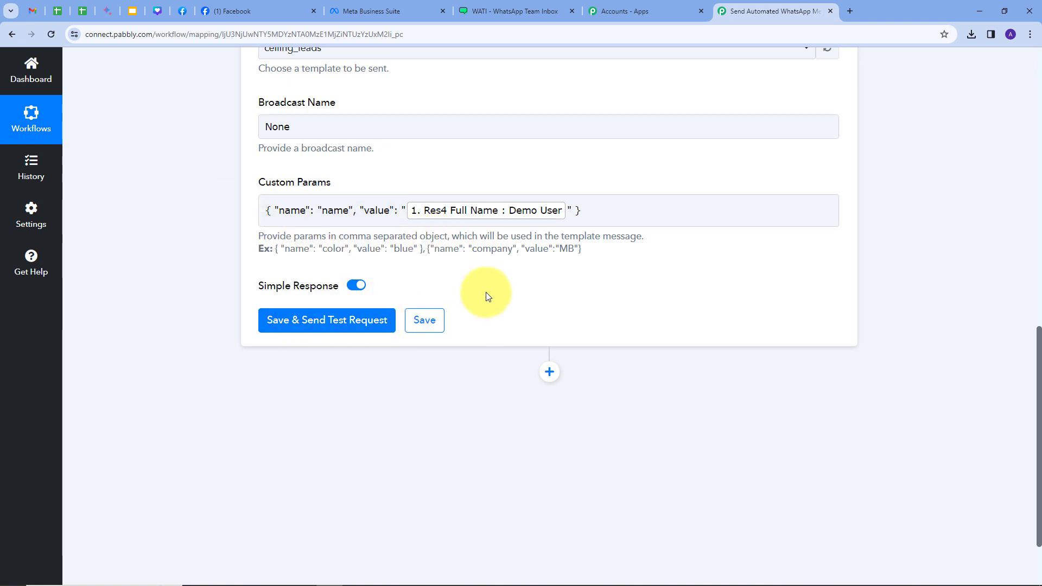
{"action": "left_click", "coordinate": [388, 321]}
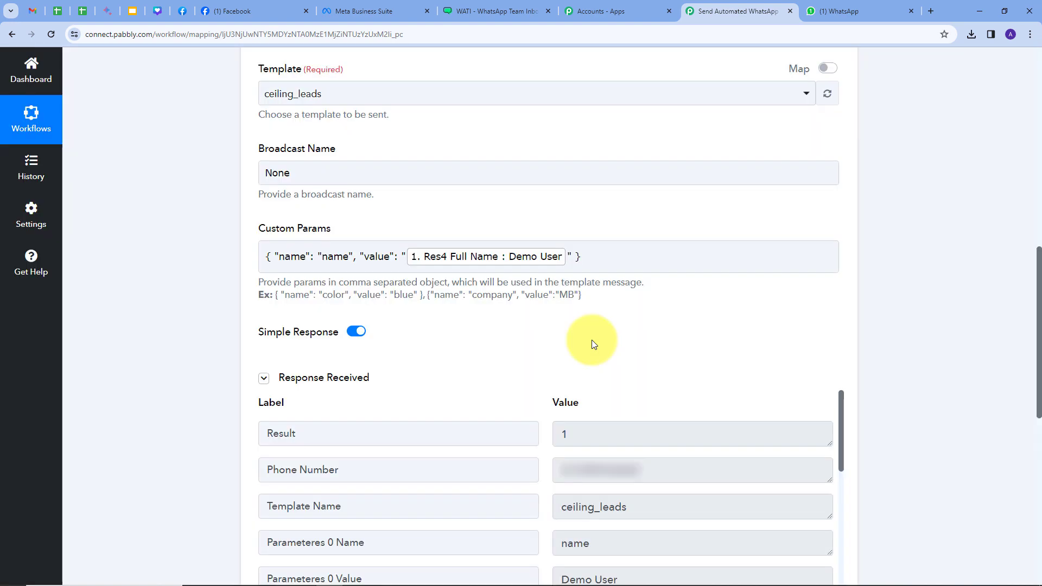
{"action": "scroll", "coordinate": [890, 342], "scroll_direction": "down", "scroll_amount": 4}
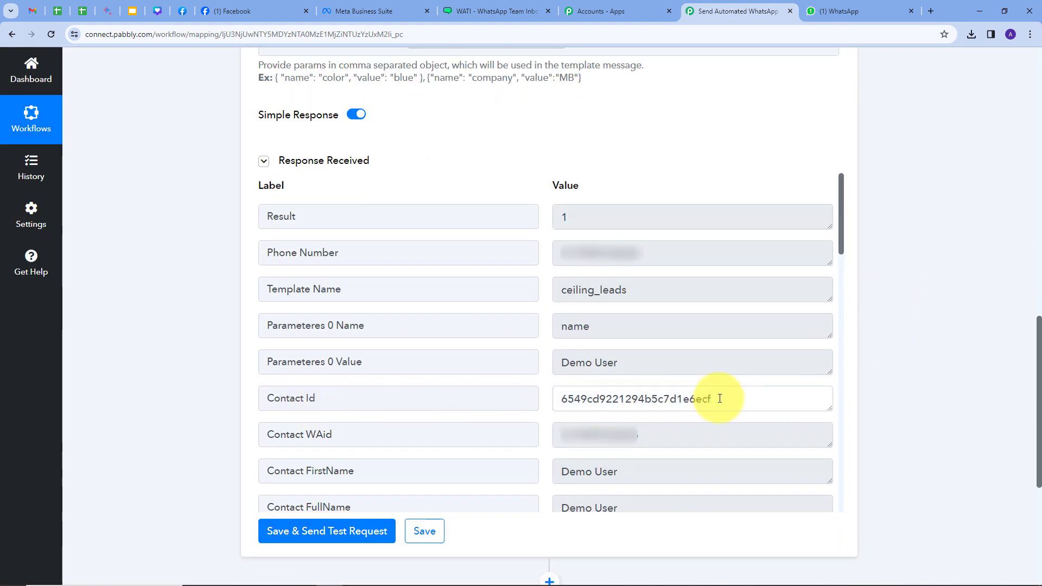
{"action": "left_click_drag", "start_coordinate": [724, 398], "coordinate": [561, 402]}
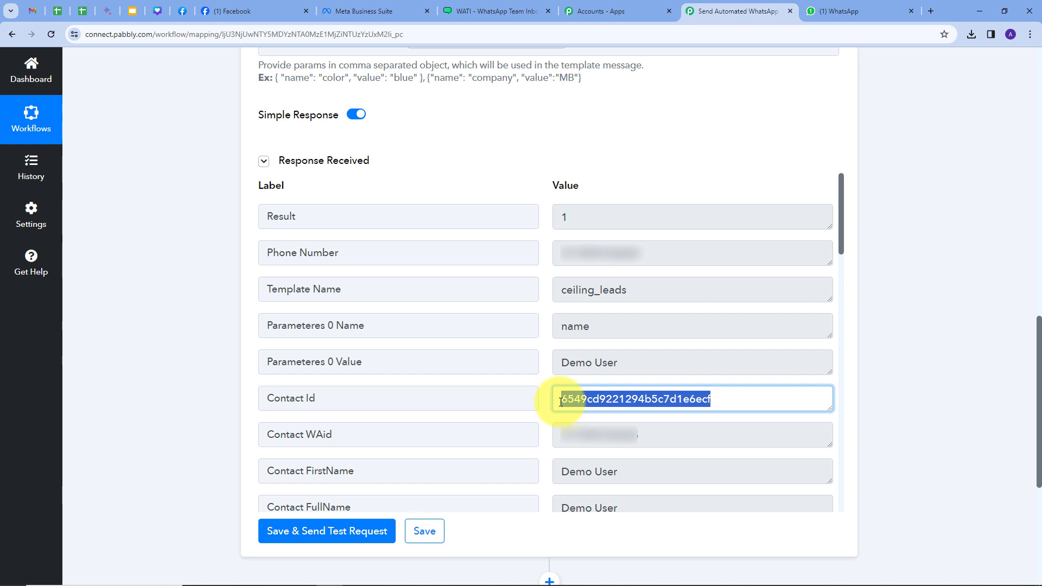
{"action": "left_click", "coordinate": [545, 391]}
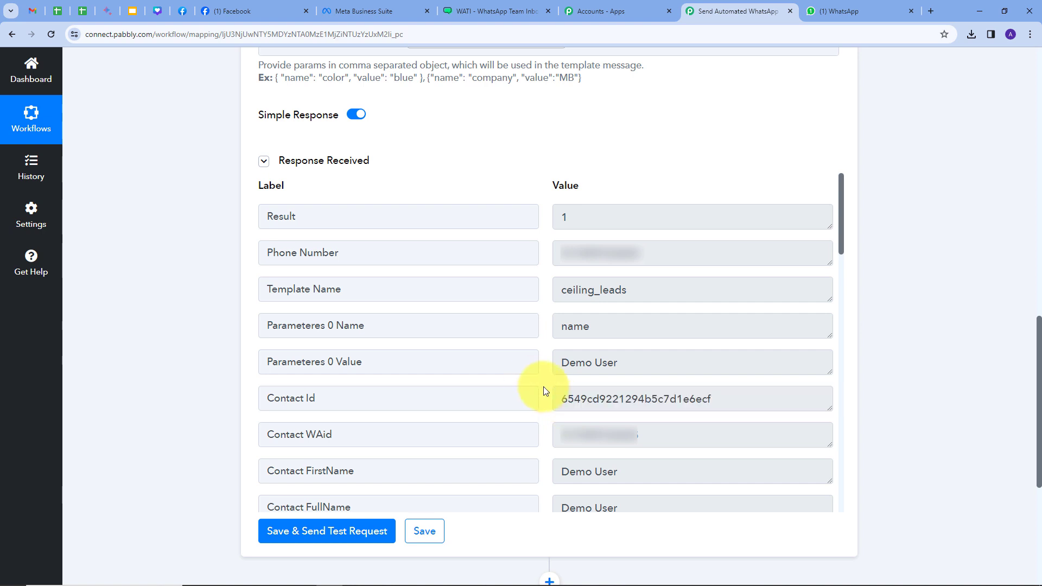
Switch to WhatsApp Web, open the archived business chat to check the delivered template message, and return to the workflow.
{"action": "left_click", "coordinate": [820, 11]}
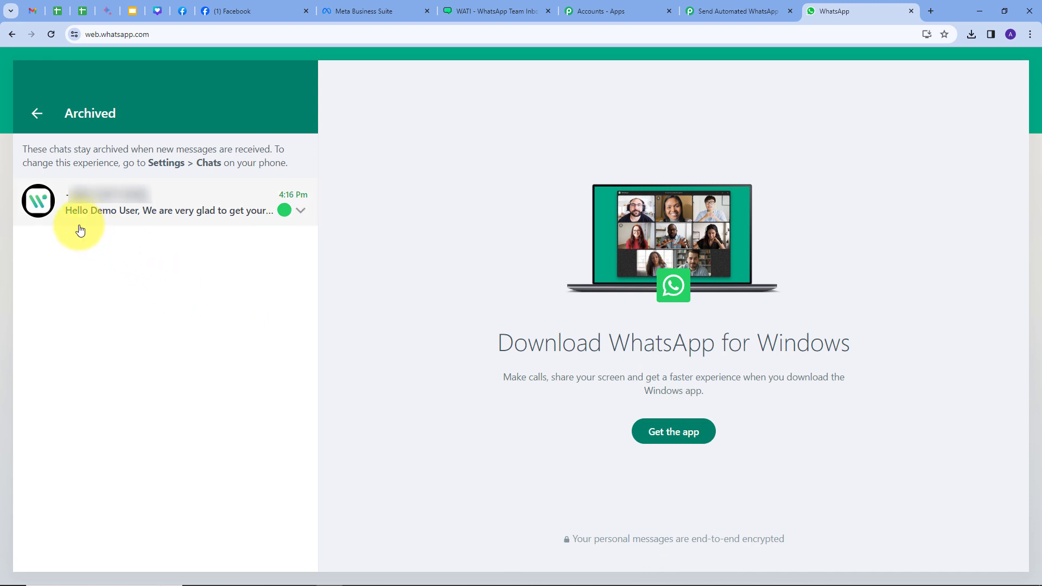
{"action": "left_click", "coordinate": [137, 215]}
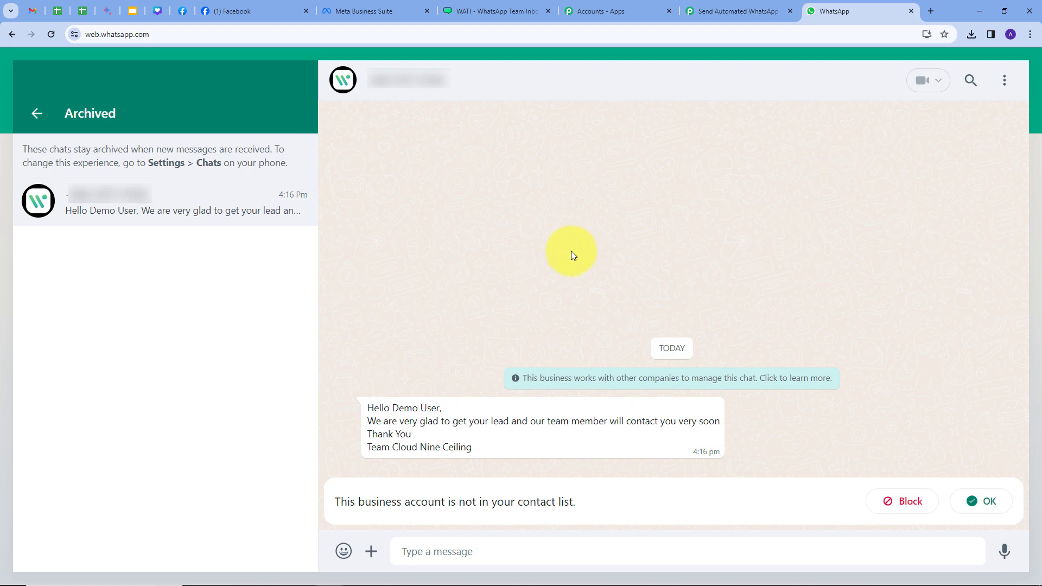
{"action": "left_click", "coordinate": [738, 11]}
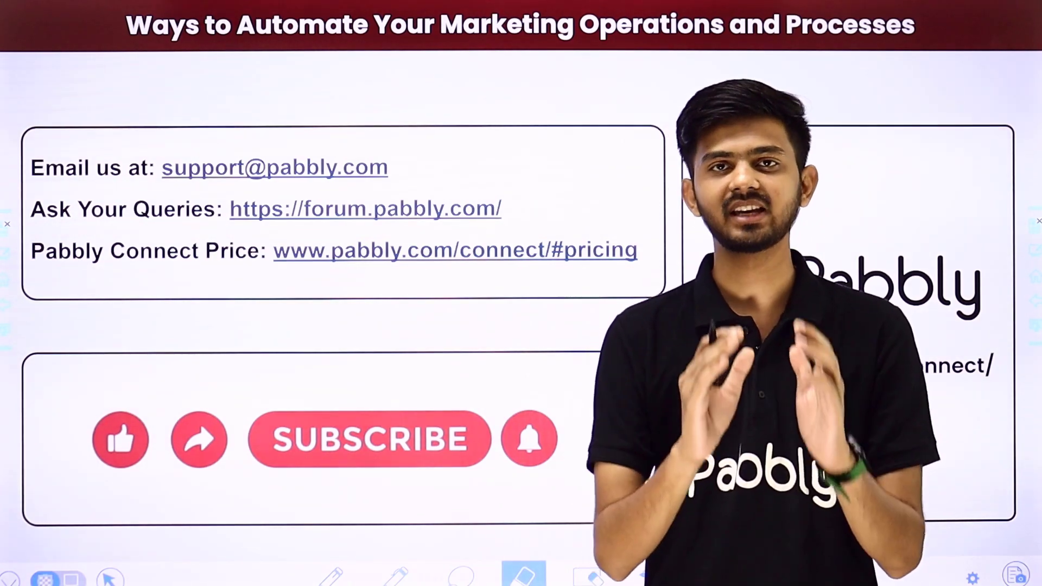
{"action": "left_click_drag", "start_coordinate": [418, 170], "coordinate": [500, 108]}
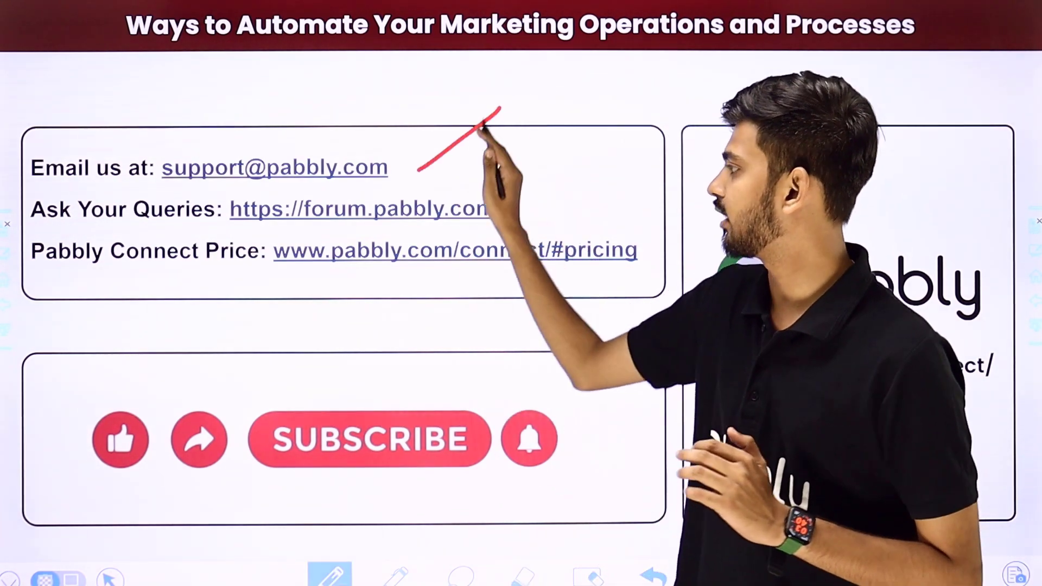